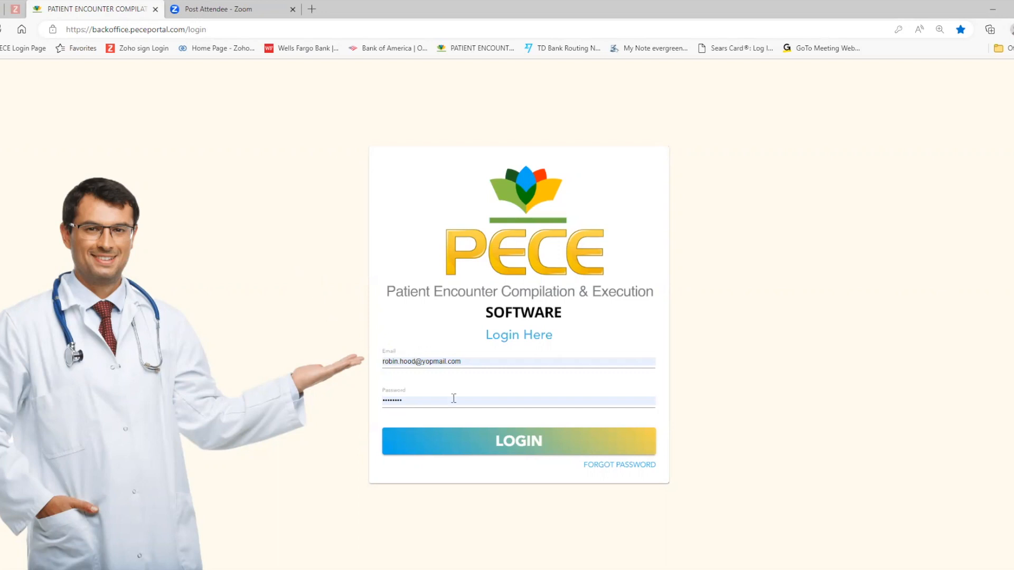
Step: Log in with the filled-in credentials and open a new patient intake form
{"action": "left_click", "coordinate": [516, 446]}
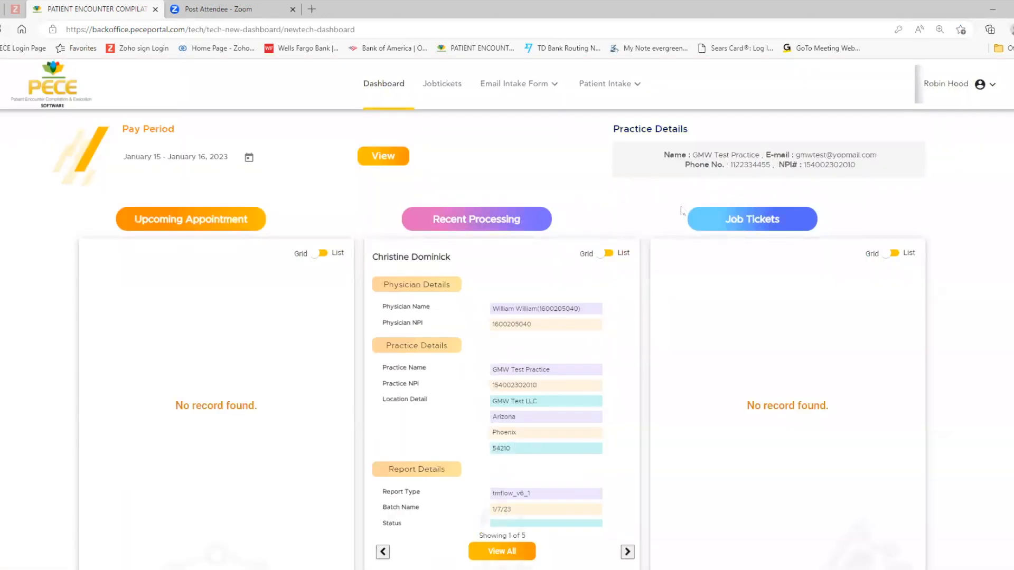
{"action": "left_click", "coordinate": [603, 85]}
{"action": "left_click", "coordinate": [612, 114]}
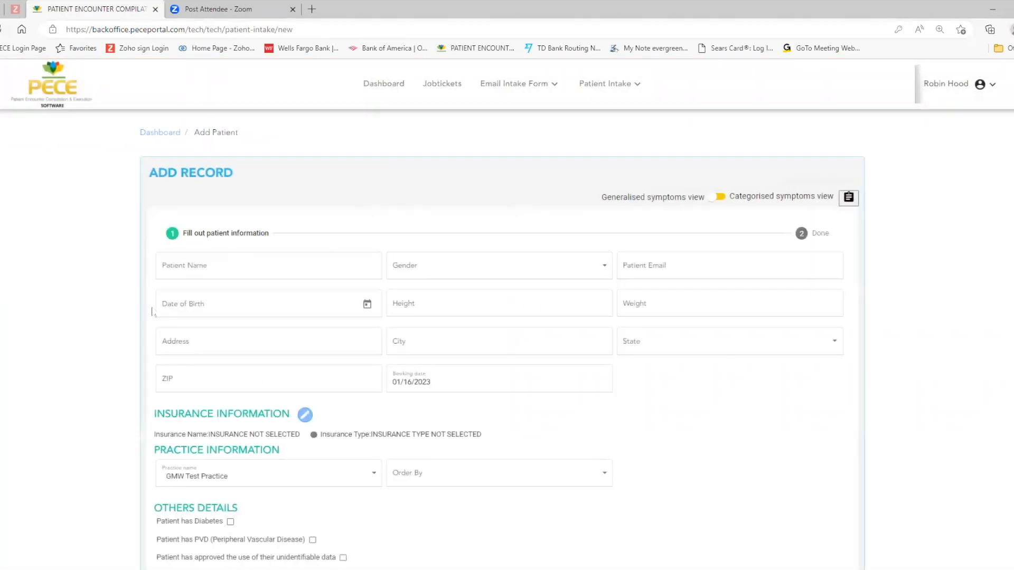
Step: Enter the patient's full name and set the gender to Female
{"action": "left_click", "coordinate": [218, 266]}
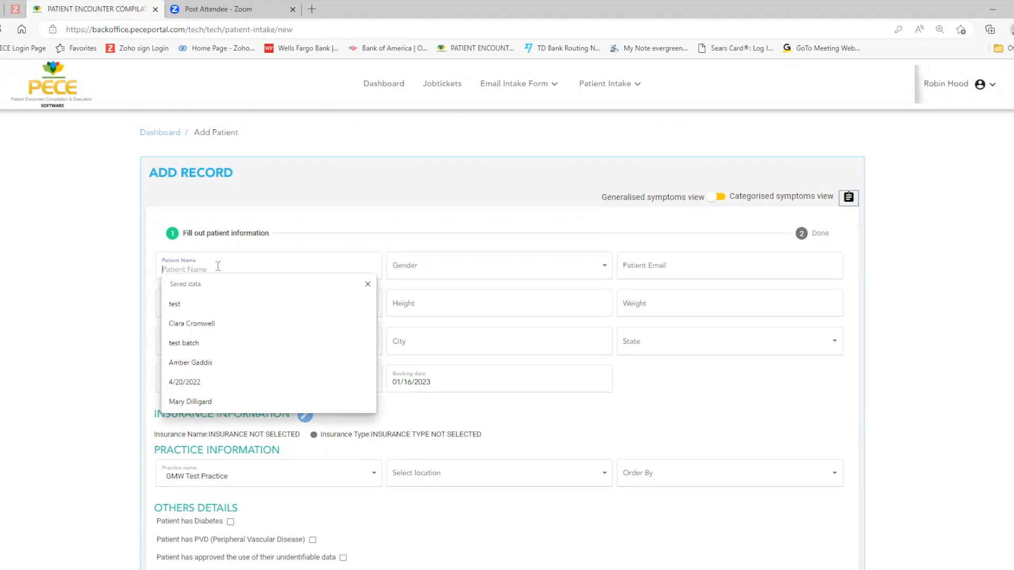
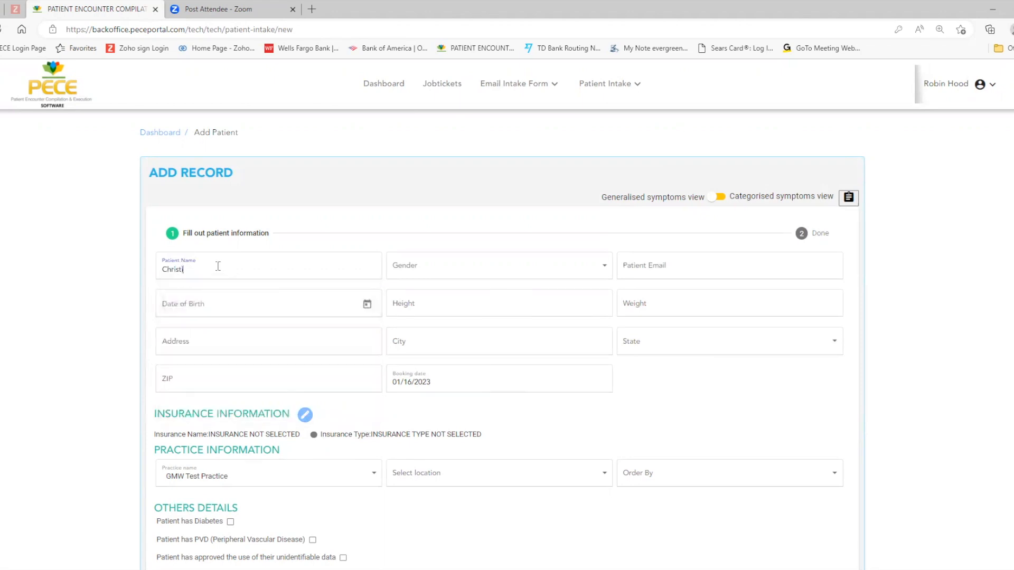
{"action": "left_click", "coordinate": [428, 264]}
{"action": "left_click", "coordinate": [407, 274]}
Step: Fill in the patient's e-mail address and date of birth
{"action": "left_click", "coordinate": [667, 270]}
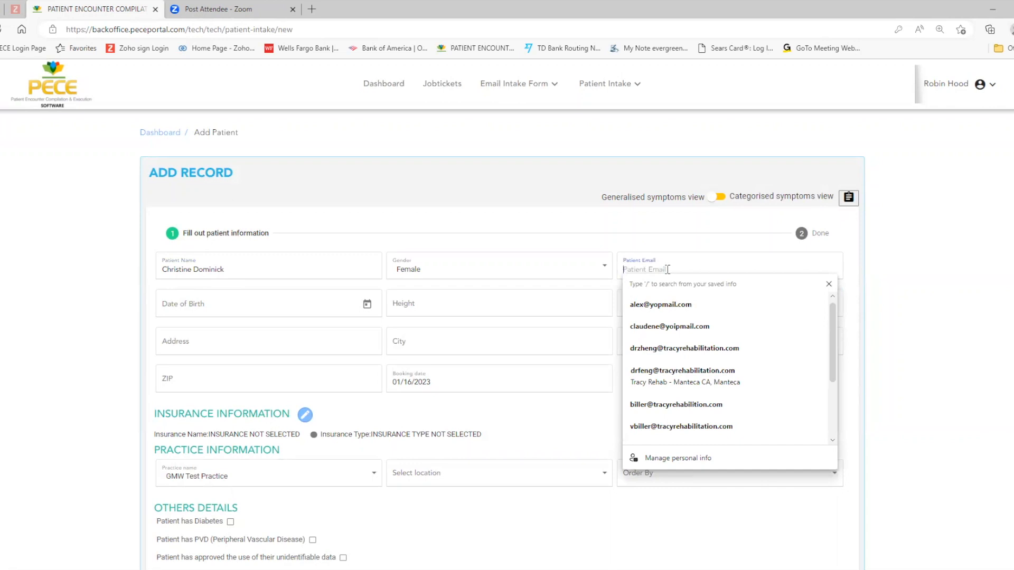
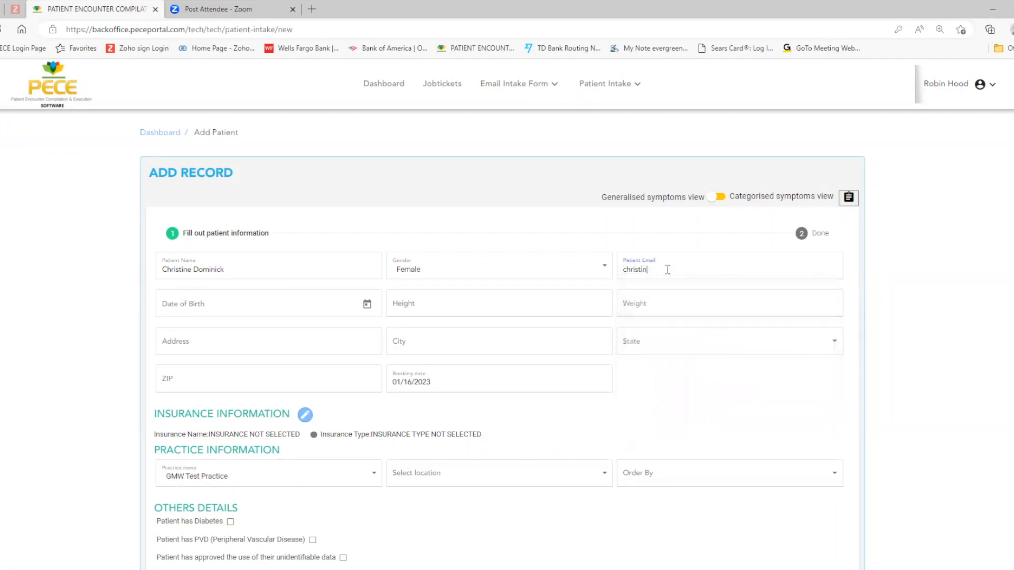
{"action": "key", "text": "Tab"}
Step: Set the patient's height to 5' 7" and weight to 229
{"action": "left_click", "coordinate": [411, 303]}
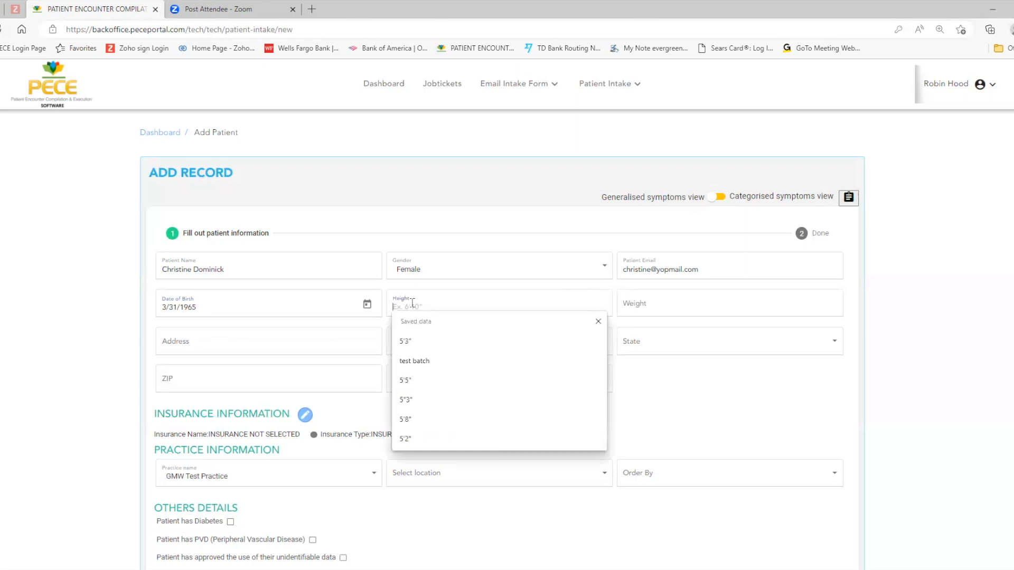
{"action": "type", "text": "5' 7"}
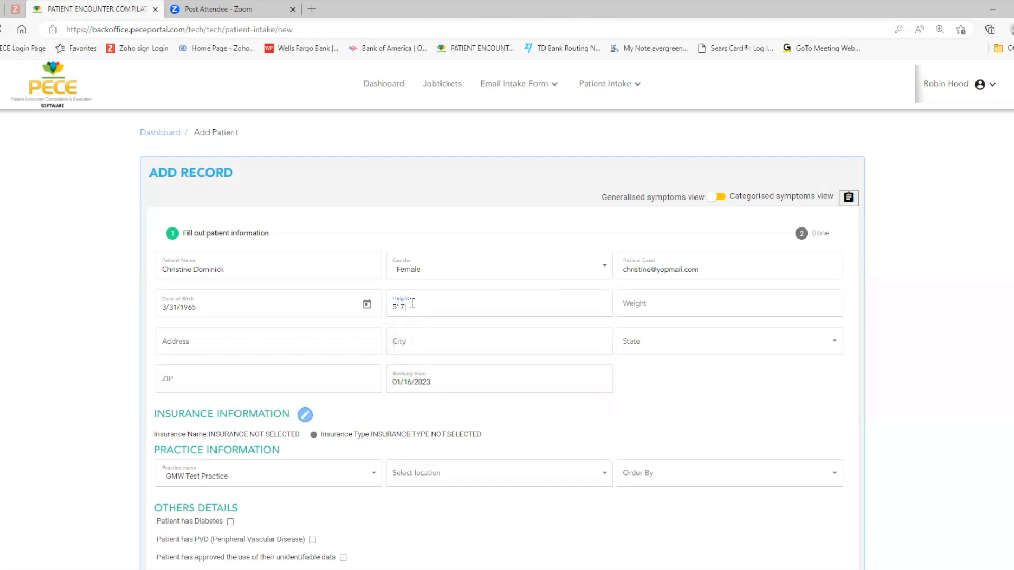
{"action": "type", "text": "\""}
{"action": "left_click", "coordinate": [635, 296]}
{"action": "type", "text": "2"}
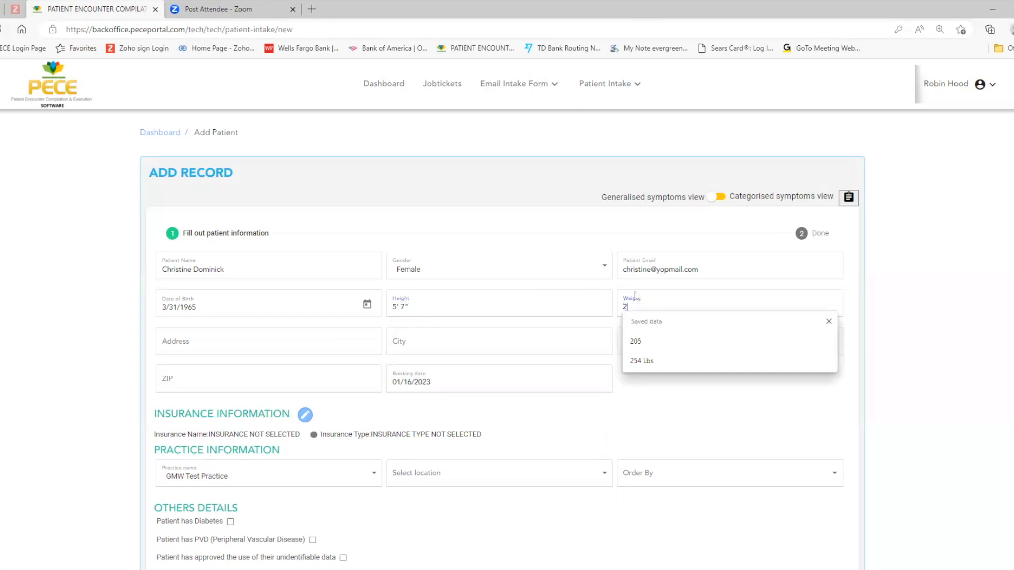
{"action": "type", "text": "29"}
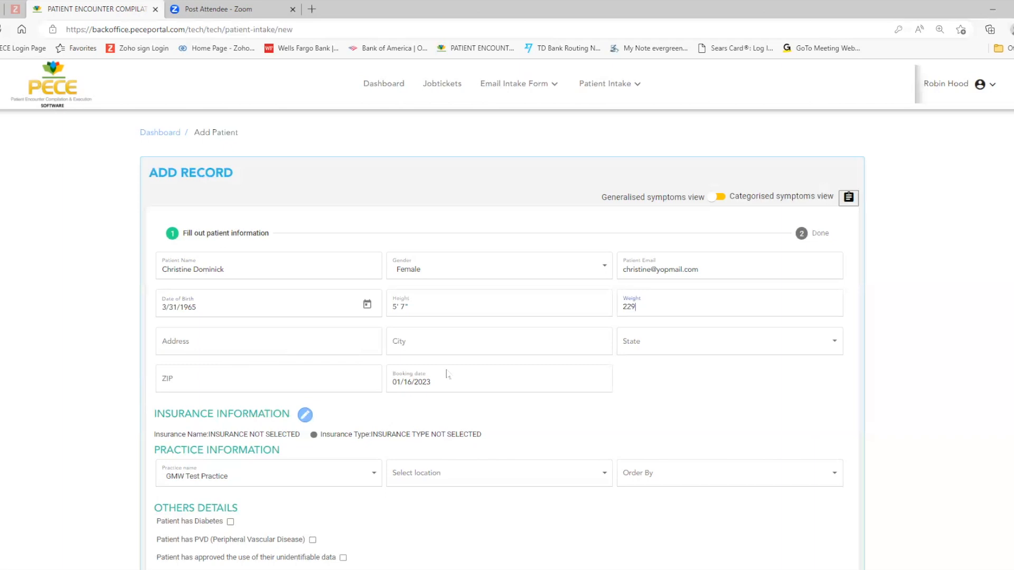
Step: Edit the insurance information, entering Medicare as the insurance name and Advantage as the insurance type
{"action": "left_click", "coordinate": [305, 416]}
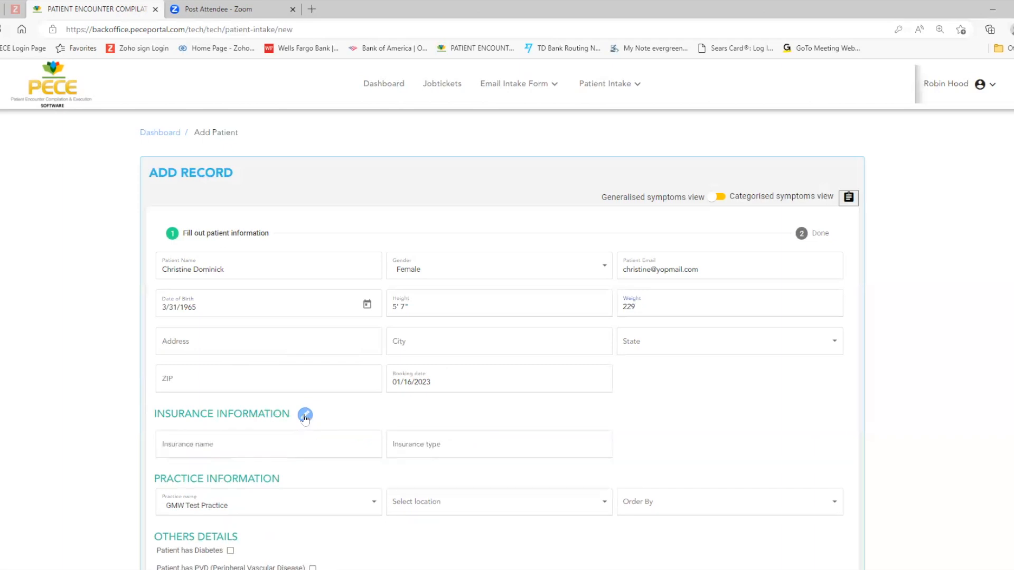
{"action": "left_click", "coordinate": [249, 444]}
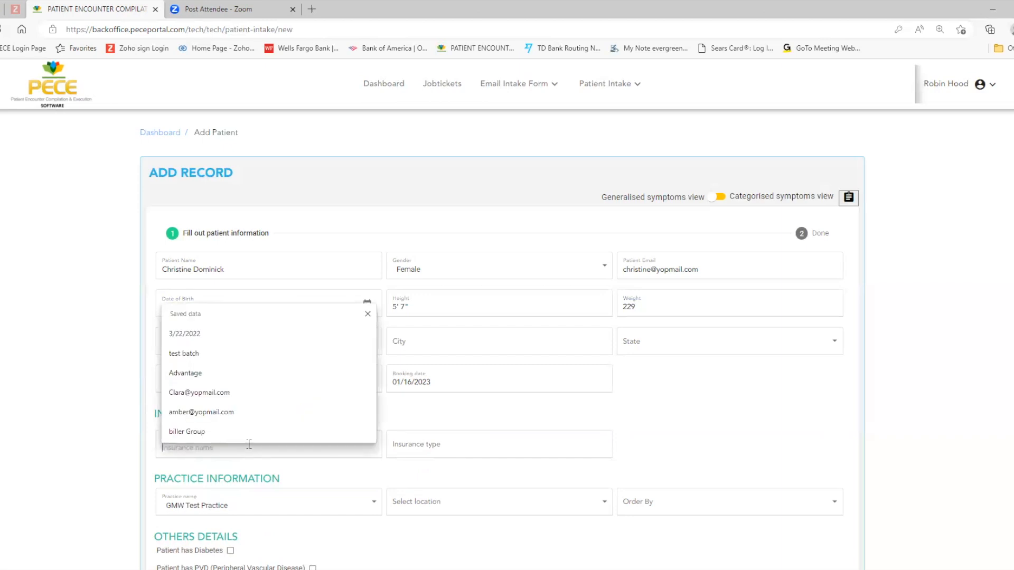
{"action": "type", "text": "Medicare"}
{"action": "key", "text": "Tab"}
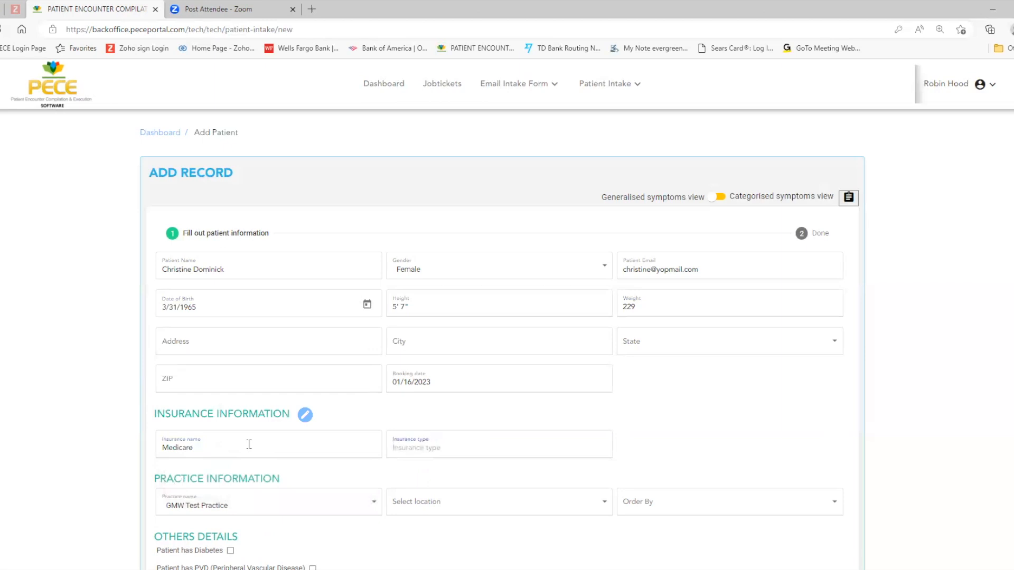
{"action": "type", "text": "Advantage"}
Step: Set the practice location to GMW Test LLC and the order to Doctor, choosing the listed physician
{"action": "scroll", "coordinate": [309, 469], "scroll_direction": "down", "scroll_amount": 5}
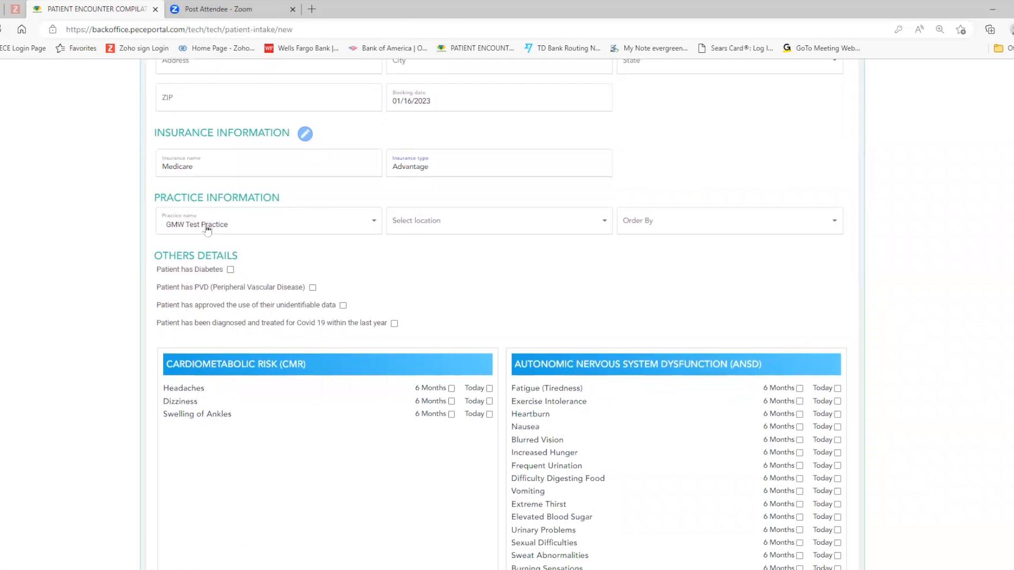
{"action": "left_click", "coordinate": [603, 222]}
{"action": "left_click", "coordinate": [403, 225]}
{"action": "left_click", "coordinate": [834, 222]}
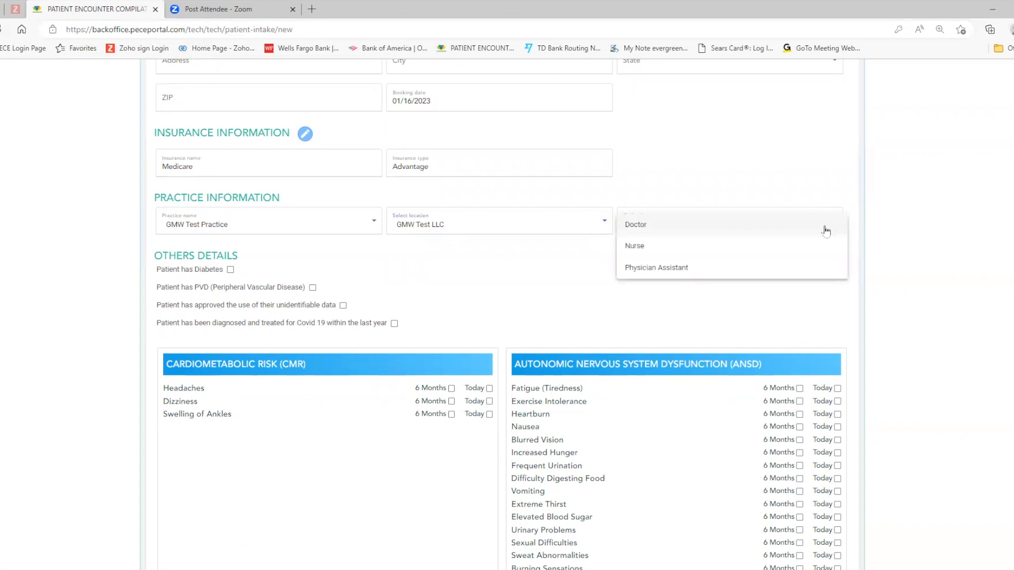
{"action": "left_click", "coordinate": [639, 226]}
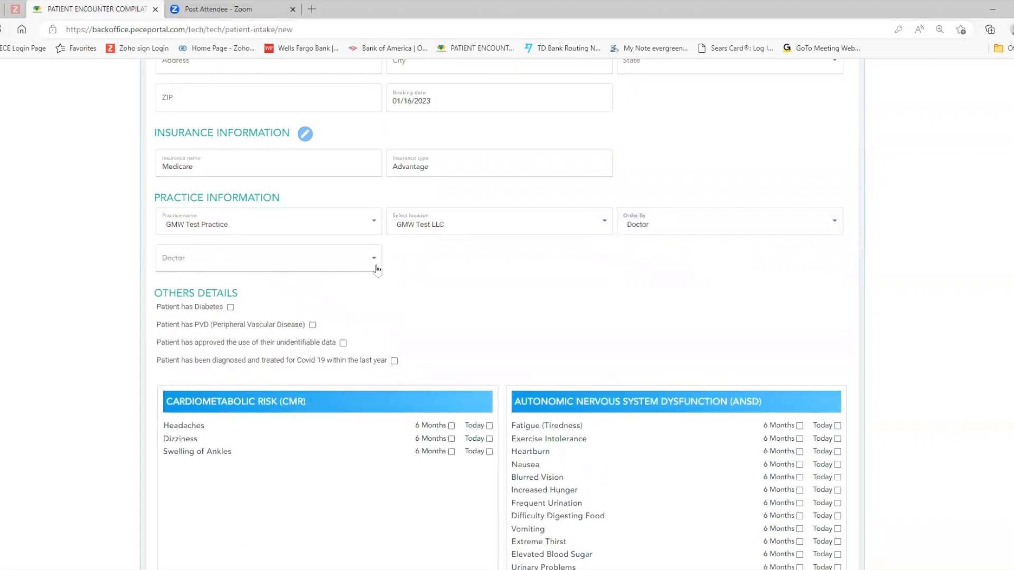
{"action": "left_click", "coordinate": [375, 260]}
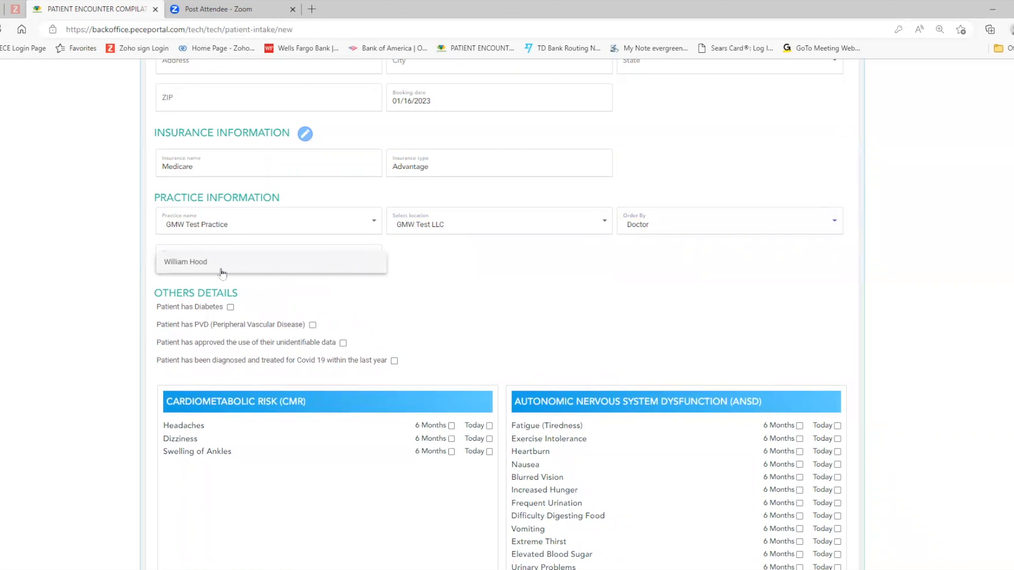
{"action": "left_click", "coordinate": [188, 264]}
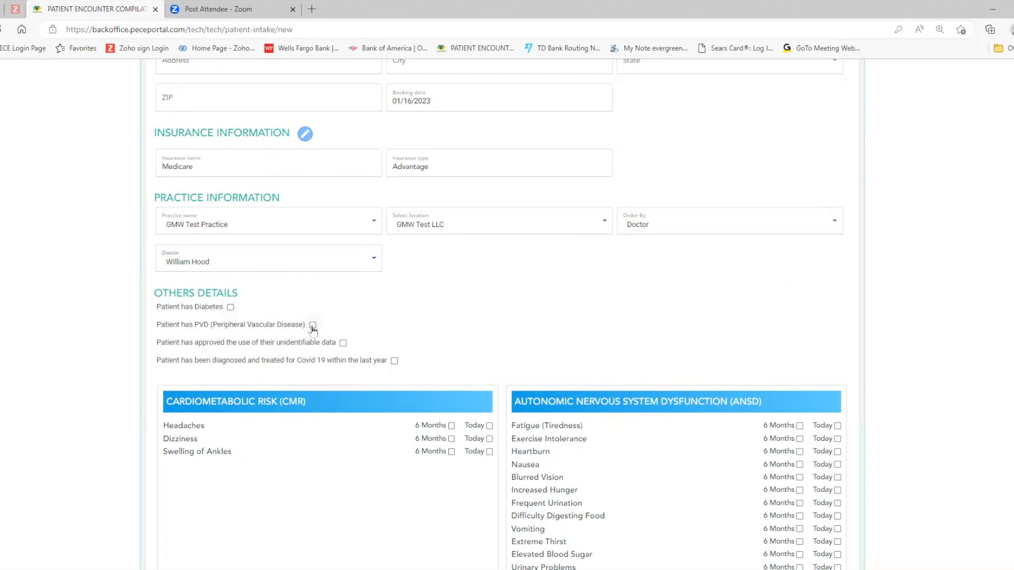
Step: Mark the patient's approval for unidentifiable data use, and select Lightheadedness and Fainting for both 6 Months and Today under Cardiometabolic Autonomic Neuropathy
{"action": "left_click", "coordinate": [343, 344]}
{"action": "scroll", "coordinate": [433, 434], "scroll_direction": "down", "scroll_amount": 5}
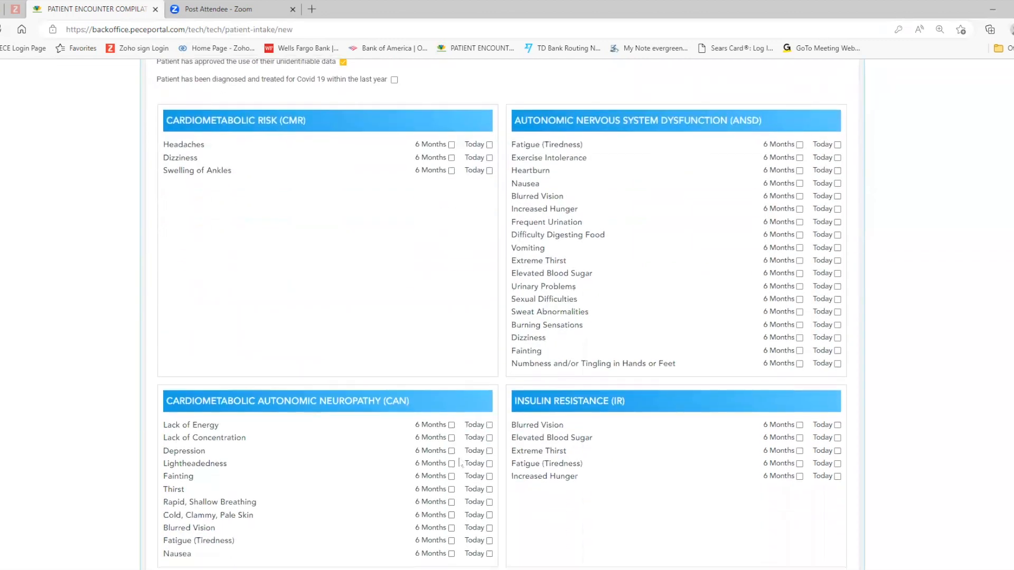
{"action": "left_click", "coordinate": [489, 464]}
{"action": "left_click", "coordinate": [489, 476]}
{"action": "left_click", "coordinate": [451, 476]}
{"action": "left_click", "coordinate": [452, 464]}
Step: Review the symptom selections and the medical verification setting, and submit the patient record
{"action": "scroll", "coordinate": [455, 463], "scroll_direction": "down", "scroll_amount": 7}
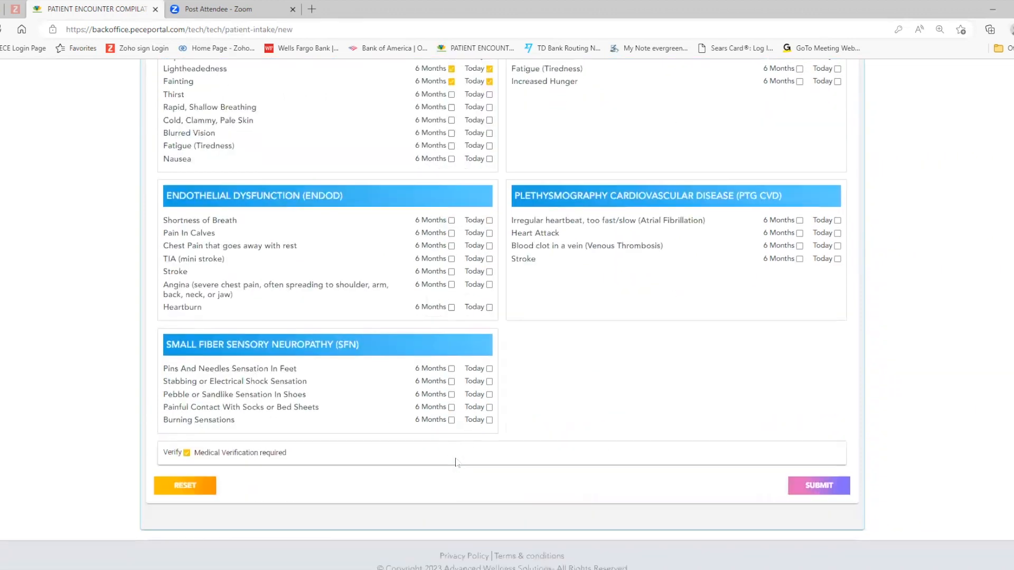
{"action": "scroll", "coordinate": [455, 464], "scroll_direction": "up", "scroll_amount": 1}
{"action": "scroll", "coordinate": [459, 461], "scroll_direction": "down", "scroll_amount": 5}
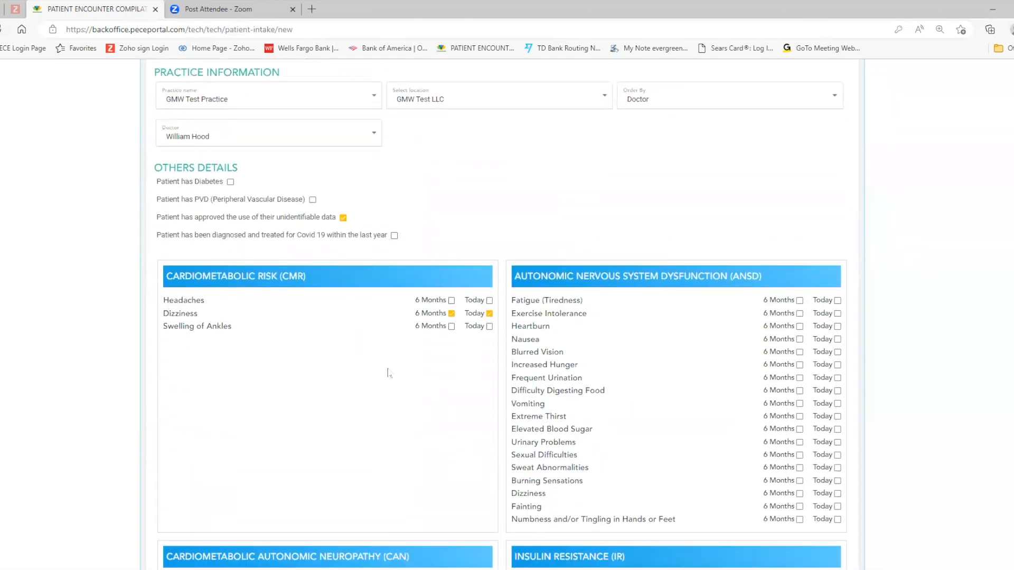
{"action": "scroll", "coordinate": [389, 373], "scroll_direction": "down", "scroll_amount": 11}
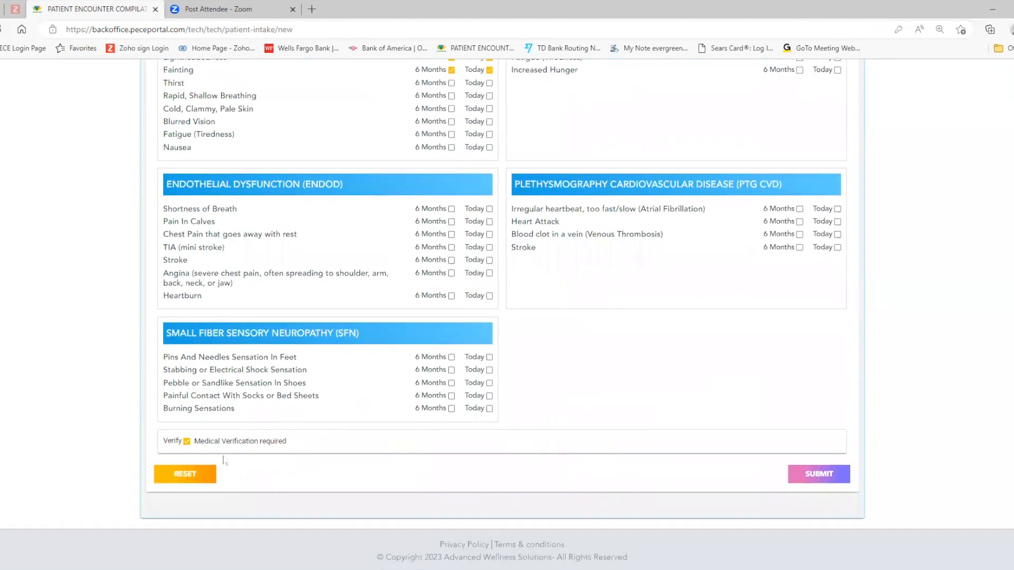
{"action": "left_click", "coordinate": [187, 442]}
{"action": "left_click", "coordinate": [822, 474]}
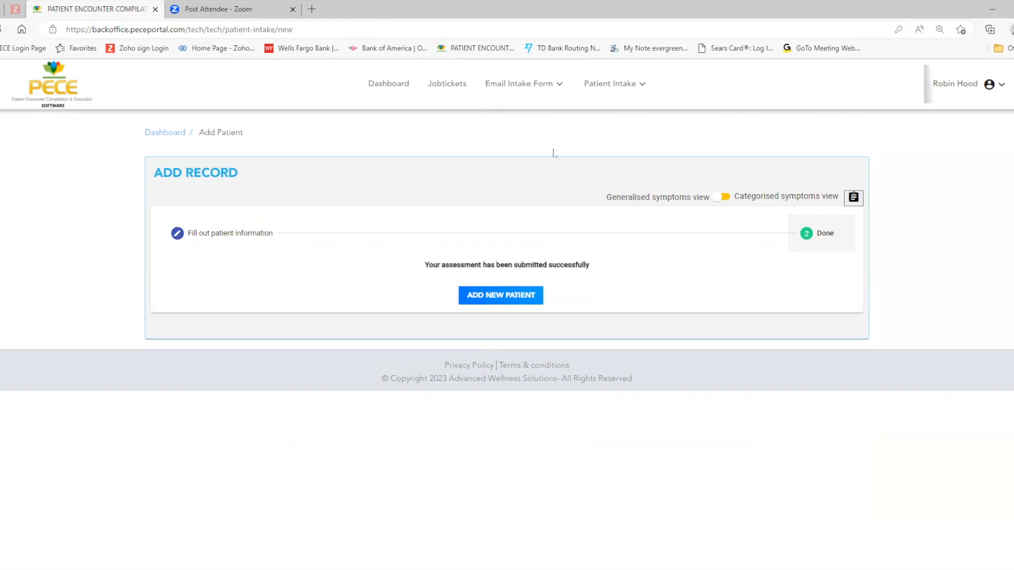
Step: Return to the dashboard, check the Report Summary, and open the bulk report upload form
{"action": "left_click", "coordinate": [397, 84]}
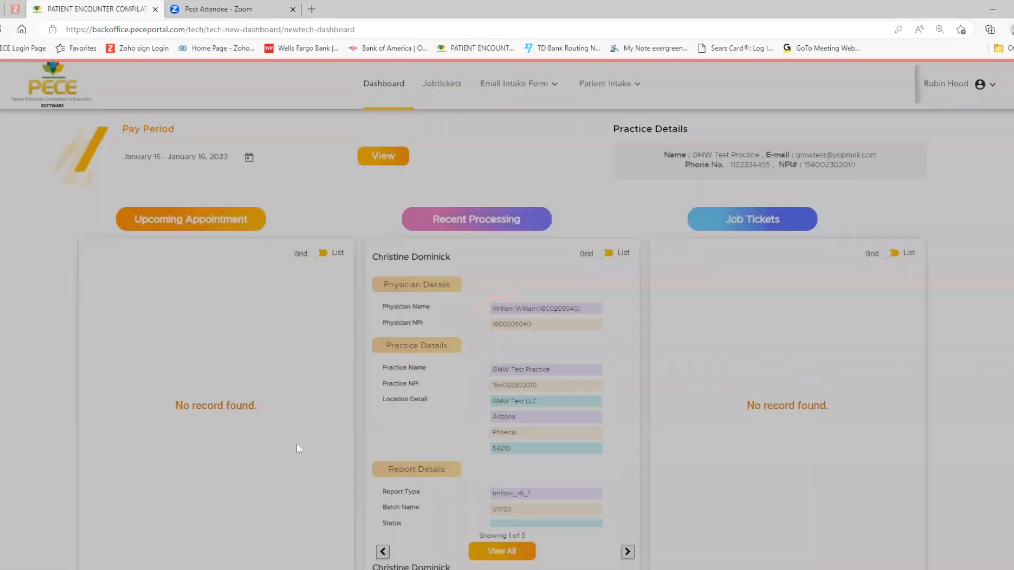
{"action": "scroll", "coordinate": [271, 436], "scroll_direction": "down", "scroll_amount": 10}
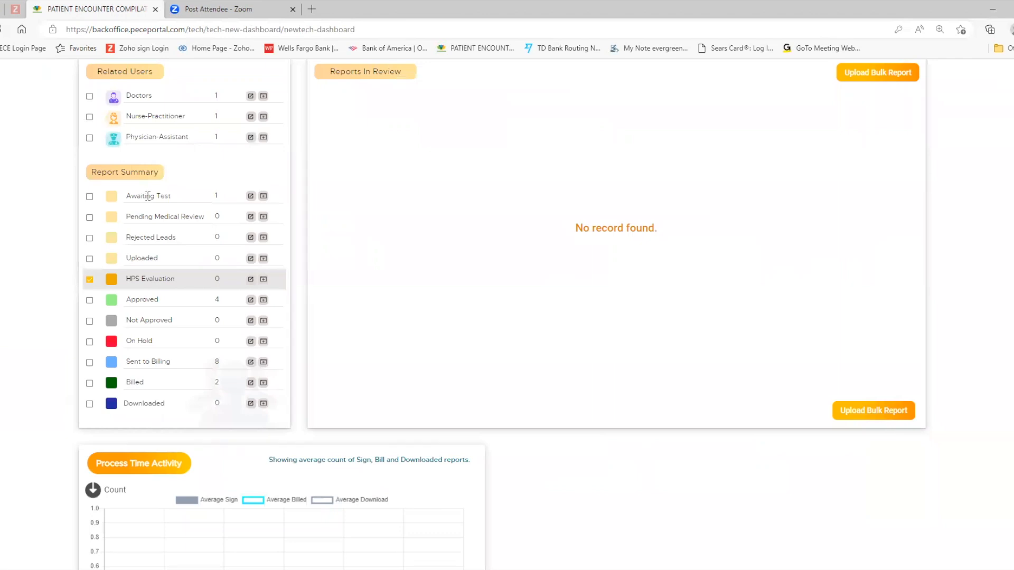
{"action": "scroll", "coordinate": [459, 410], "scroll_direction": "up", "scroll_amount": 10}
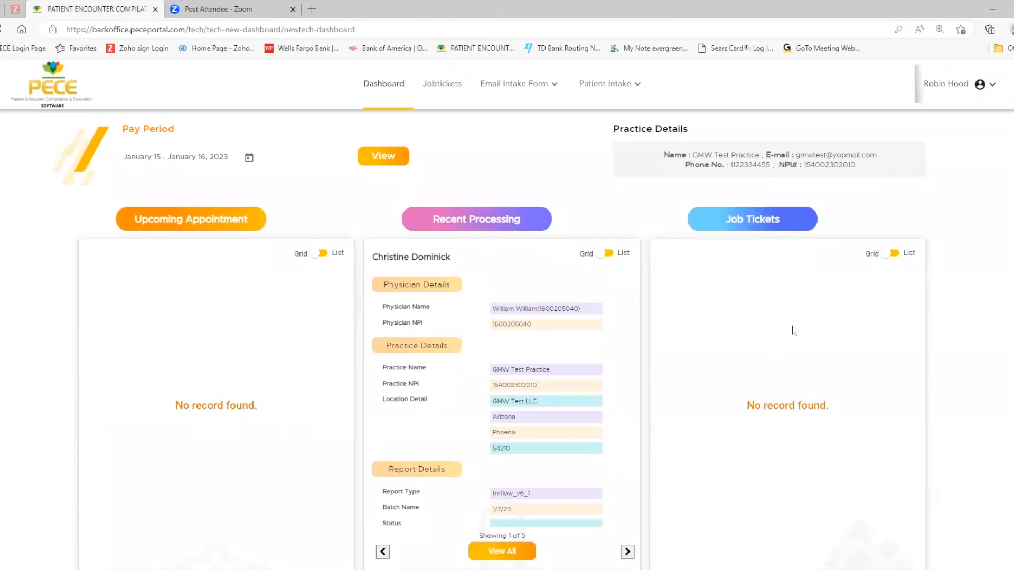
{"action": "scroll", "coordinate": [786, 317], "scroll_direction": "down", "scroll_amount": 5}
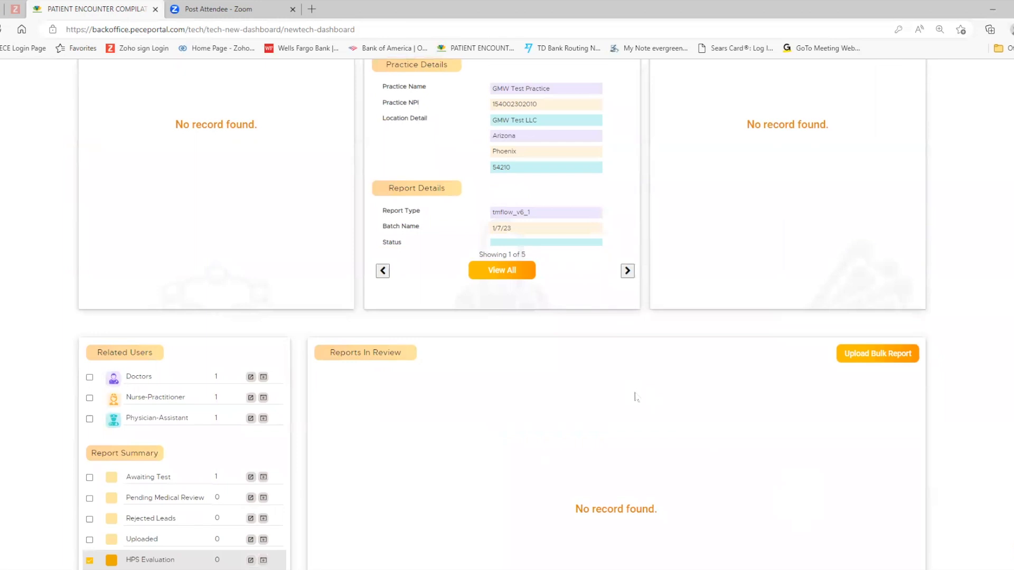
{"action": "left_click", "coordinate": [864, 359]}
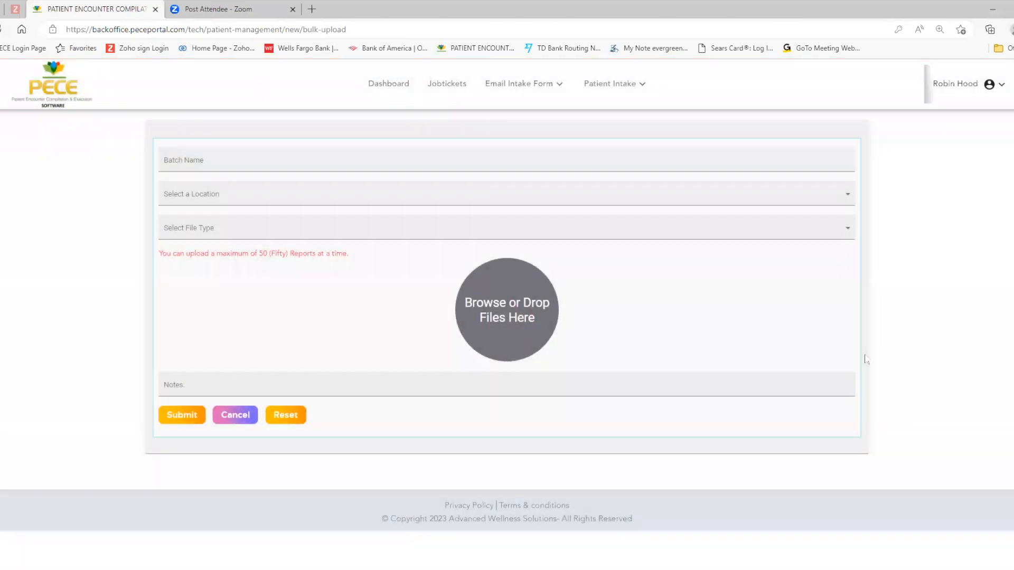
Step: Name the batch 1/16/23, with GMW Test LLC as the location and TM Flow 6.1 as the file type
{"action": "left_click", "coordinate": [191, 163]}
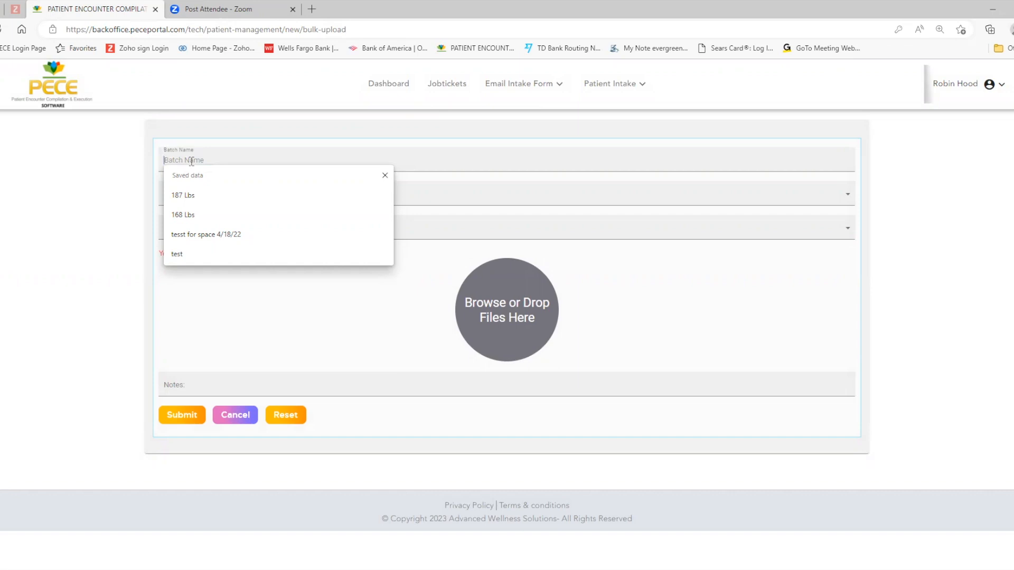
{"action": "type", "text": "1/16/23"}
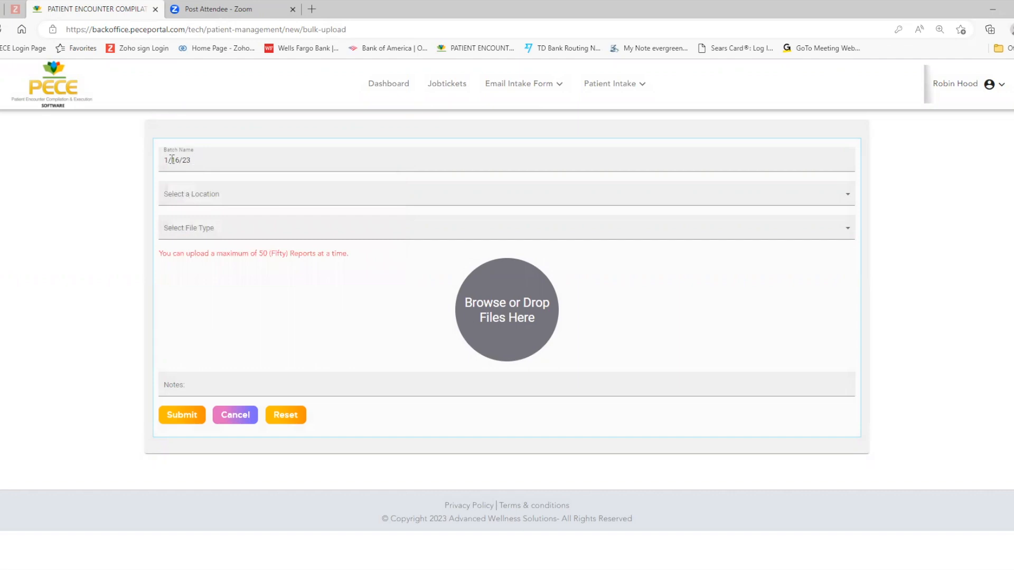
{"action": "left_click", "coordinate": [196, 198]}
{"action": "left_click", "coordinate": [197, 198]}
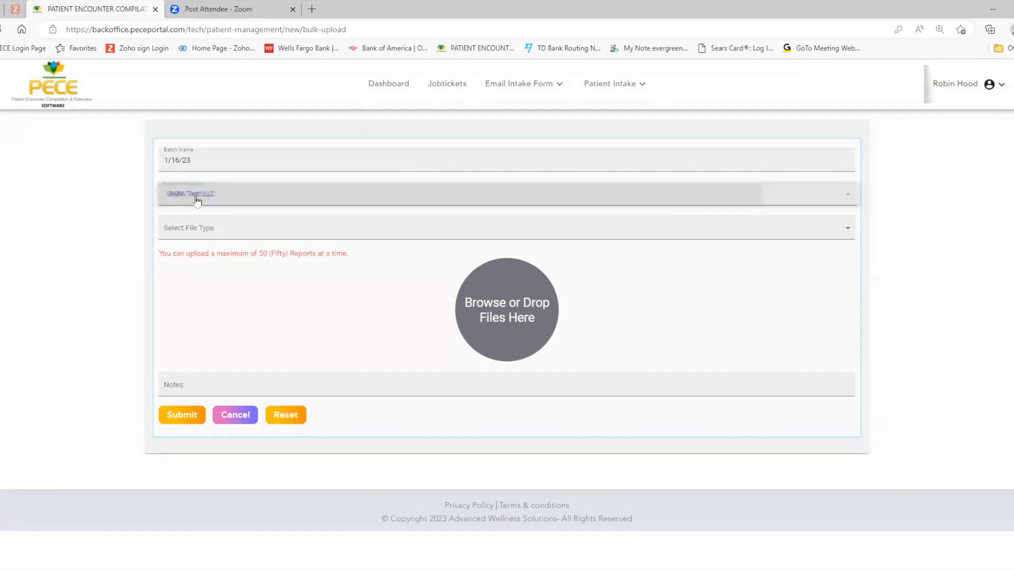
{"action": "left_click", "coordinate": [847, 228]}
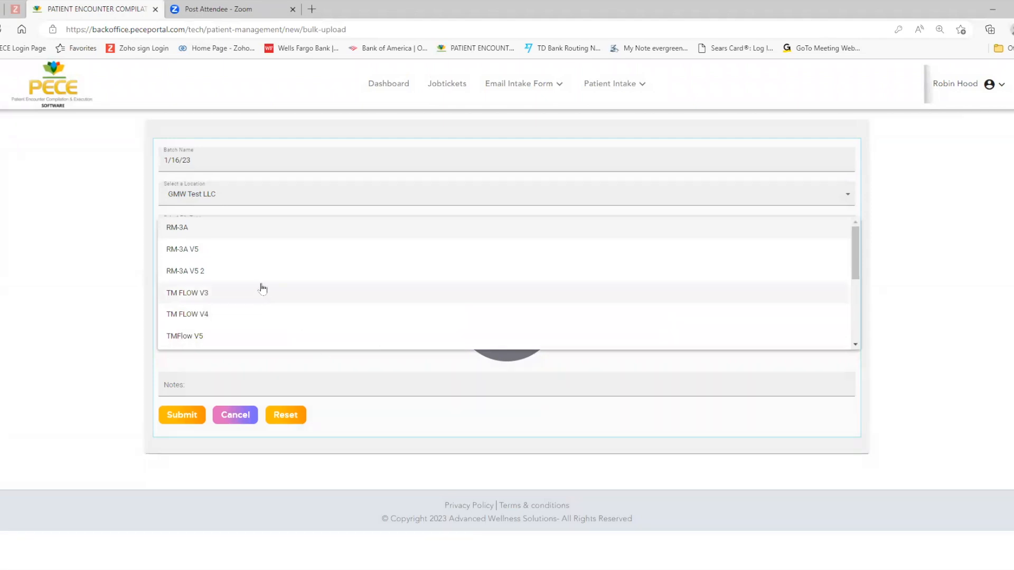
{"action": "scroll", "coordinate": [275, 291], "scroll_direction": "down", "scroll_amount": 4}
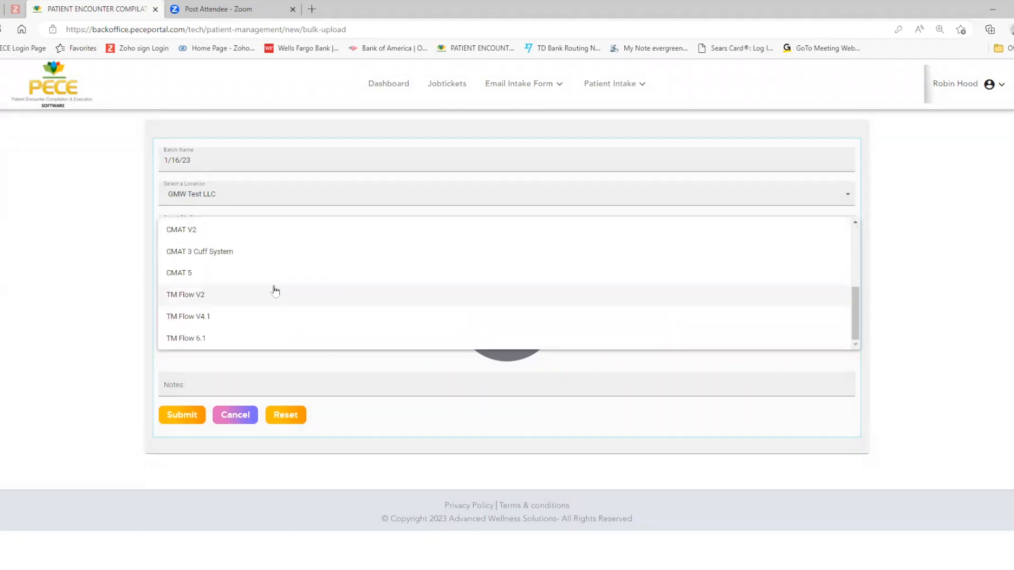
{"action": "left_click", "coordinate": [185, 338]}
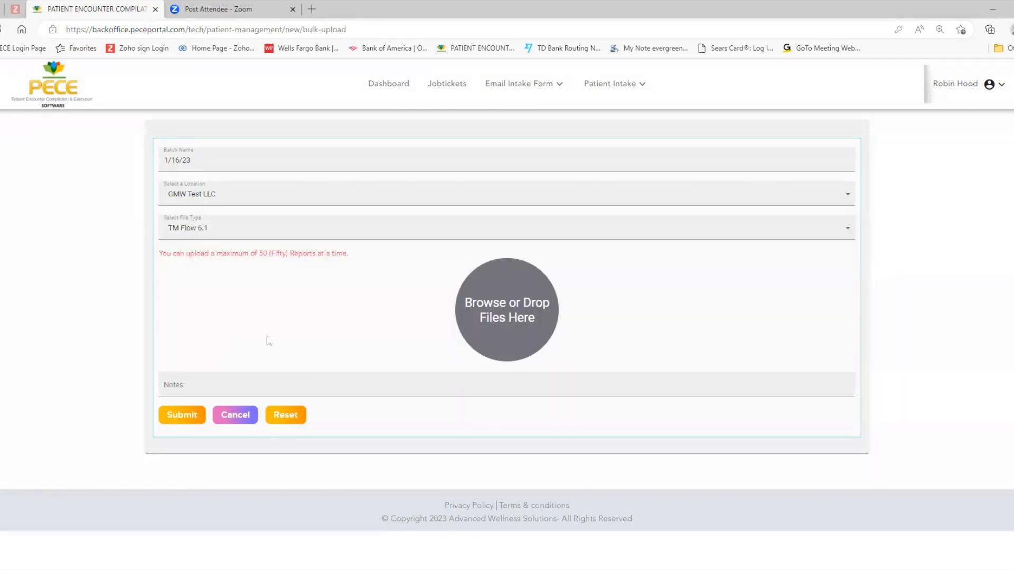
Step: Add the patient's PDF report from the TM-Flow version 6.1 Sample Reports folder, upload it, and submit the batch
{"action": "left_click", "coordinate": [506, 320]}
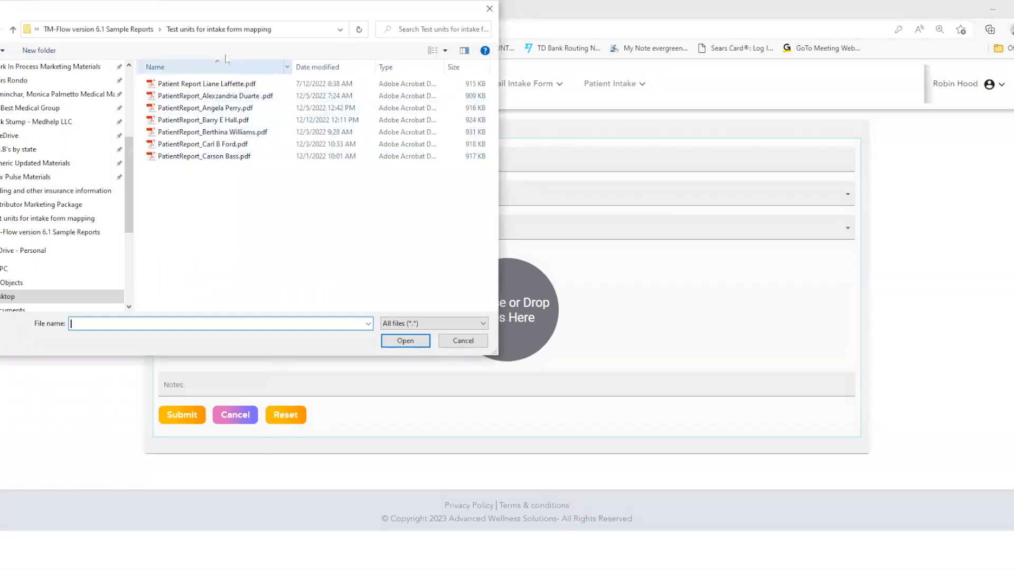
{"action": "left_click", "coordinate": [123, 30]}
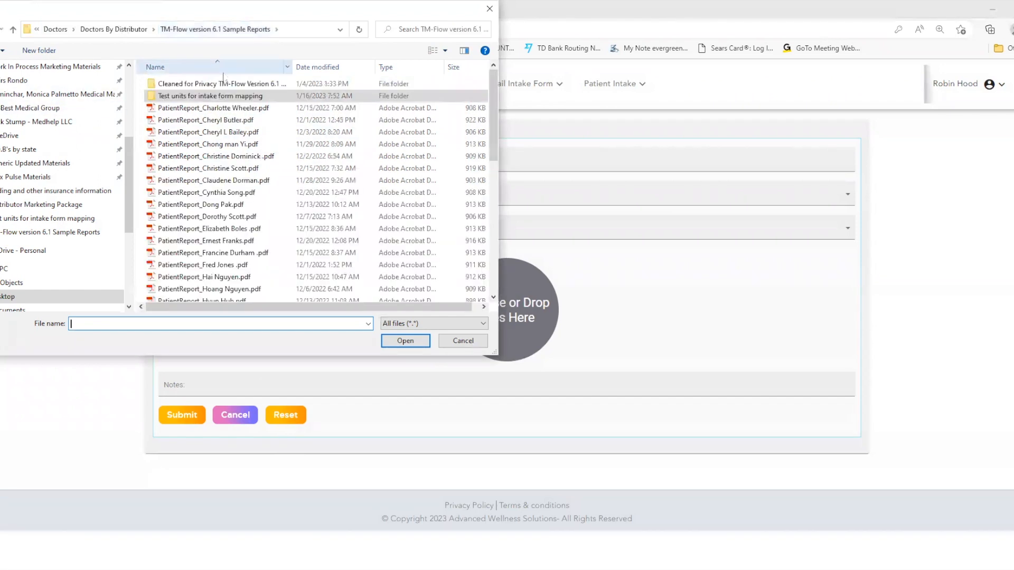
{"action": "left_click", "coordinate": [221, 157]}
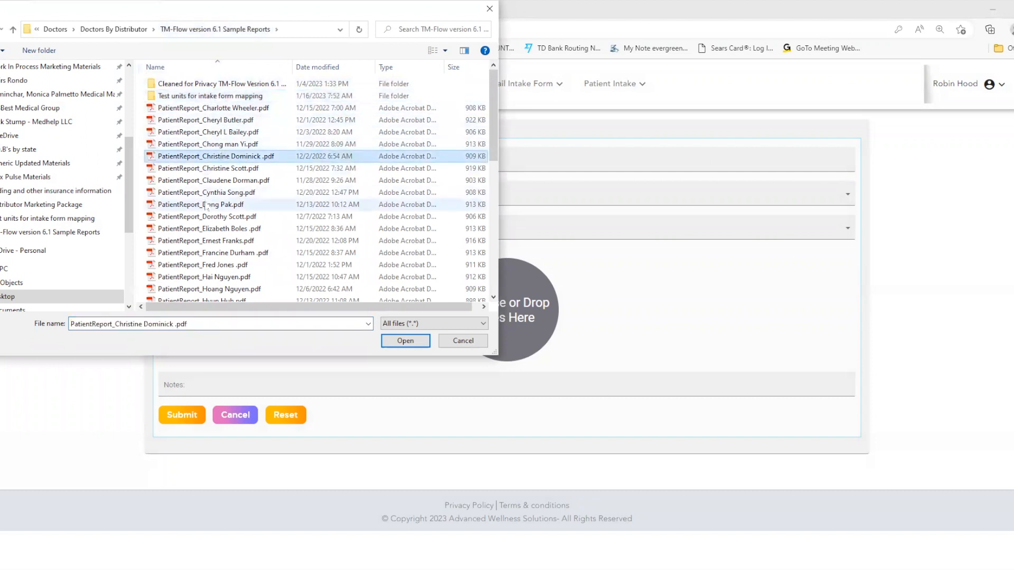
{"action": "left_click", "coordinate": [414, 343]}
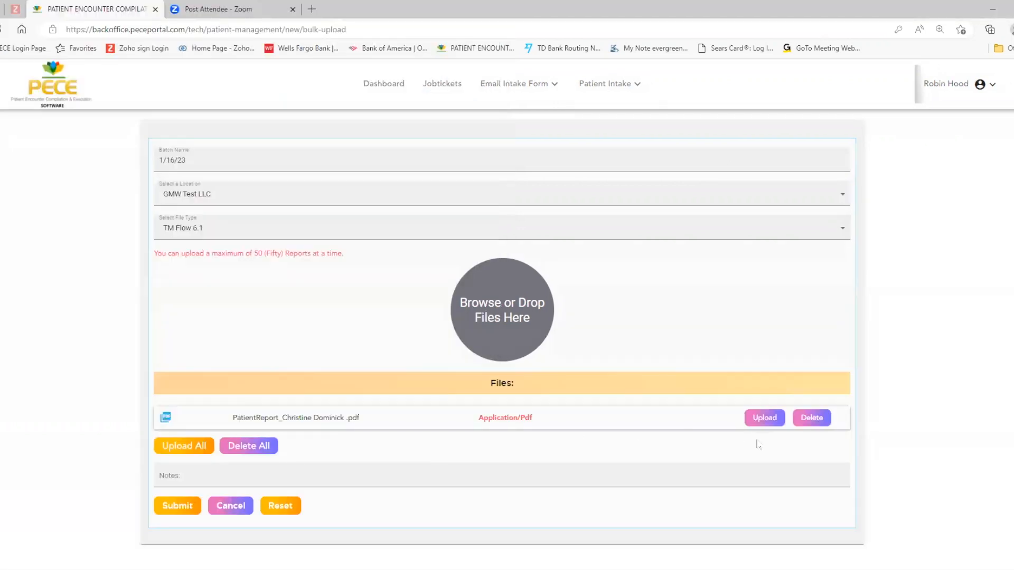
{"action": "left_click", "coordinate": [185, 446]}
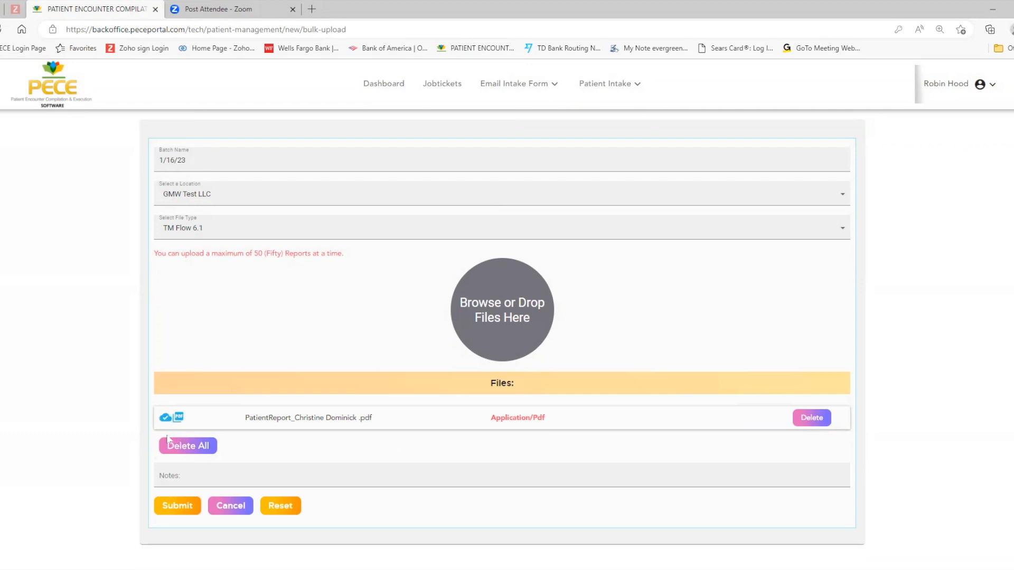
{"action": "left_click", "coordinate": [174, 507]}
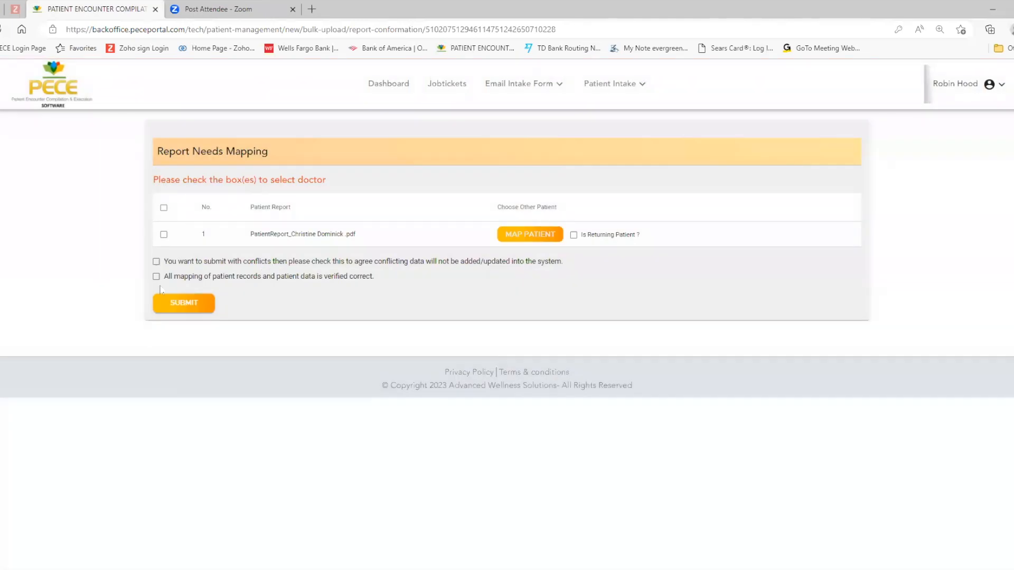
Step: Accept the conflict and verified-mapping statements, select the uploaded report, and map it to the matching patient profile
{"action": "left_click", "coordinate": [156, 277]}
{"action": "left_click", "coordinate": [156, 262]}
{"action": "left_click", "coordinate": [164, 235]}
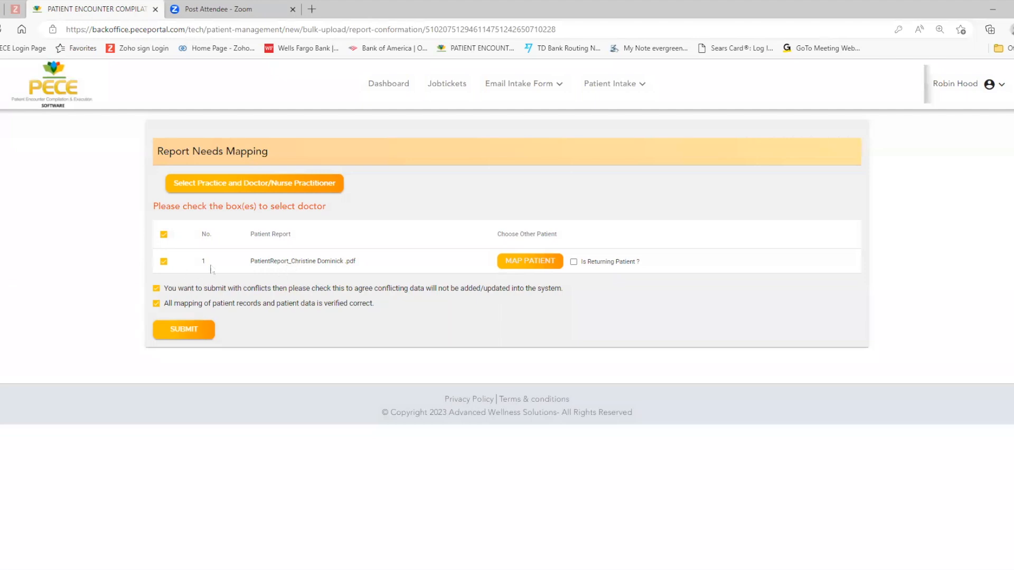
{"action": "left_click", "coordinate": [532, 264]}
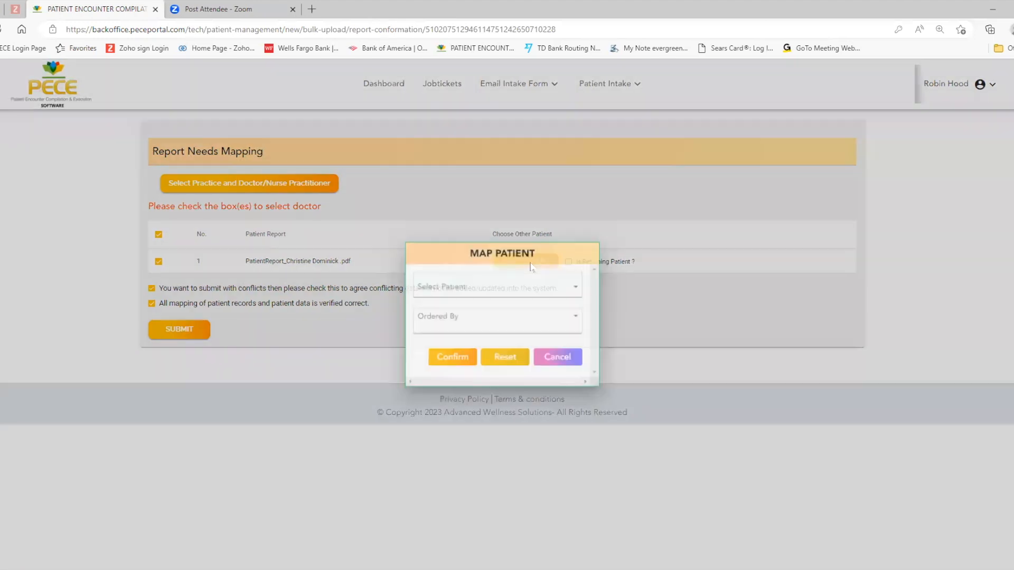
{"action": "left_click", "coordinate": [572, 290]}
{"action": "left_click", "coordinate": [424, 286]}
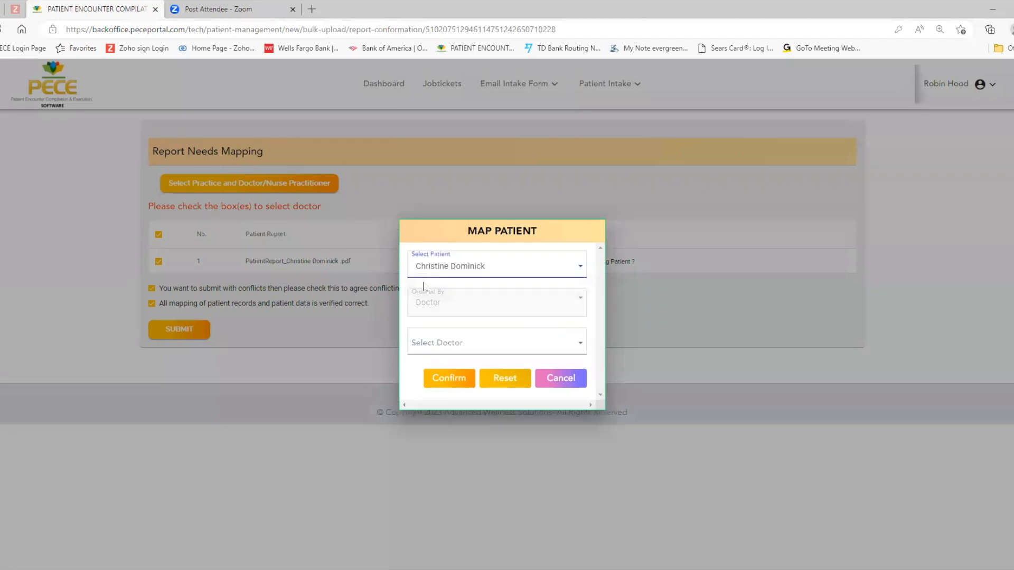
{"action": "left_click", "coordinate": [443, 407]}
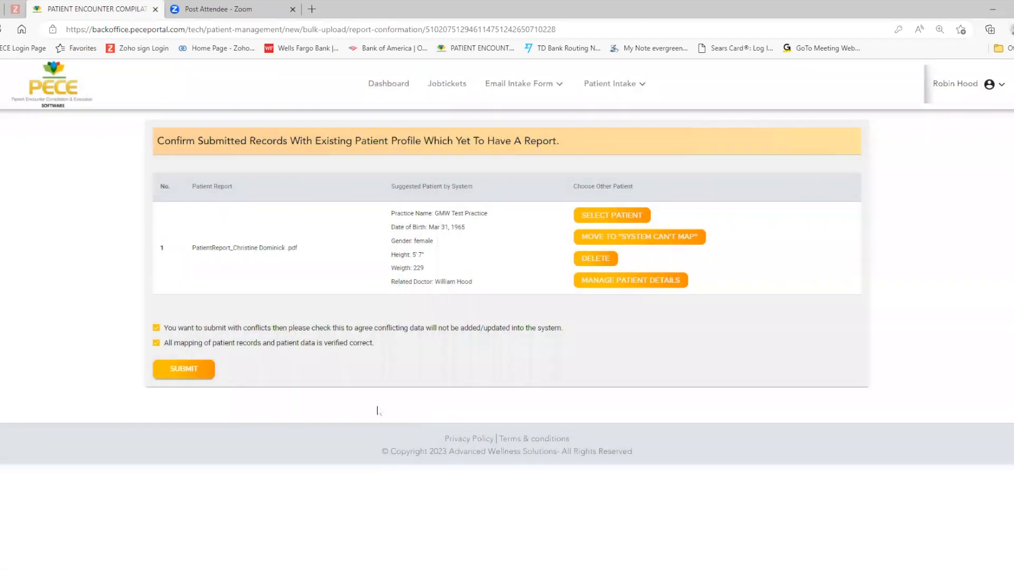
Step: Submit the mapped report, finish the upload, and check the technician dashboard
{"action": "left_click", "coordinate": [176, 370]}
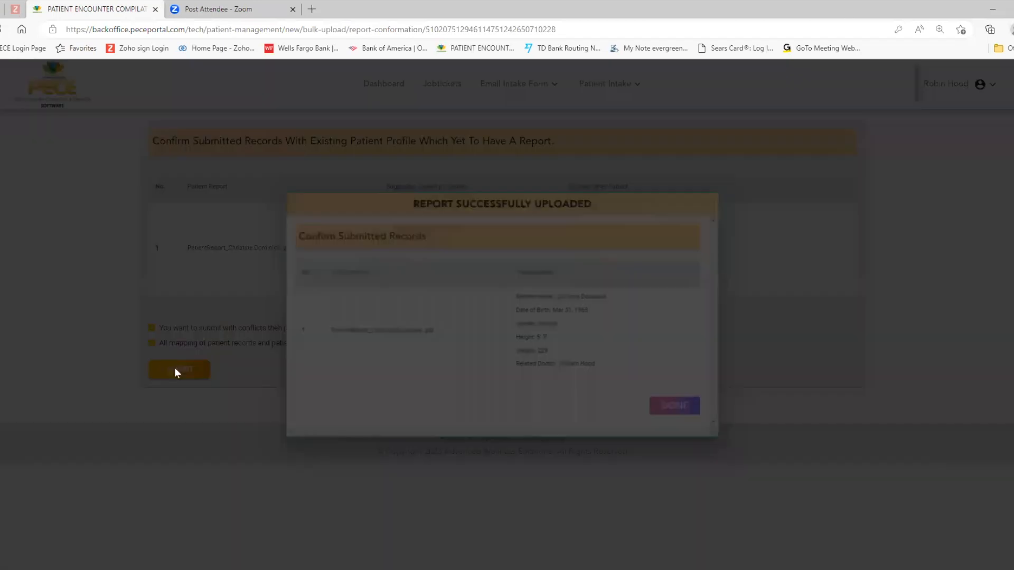
{"action": "left_click", "coordinate": [667, 407]}
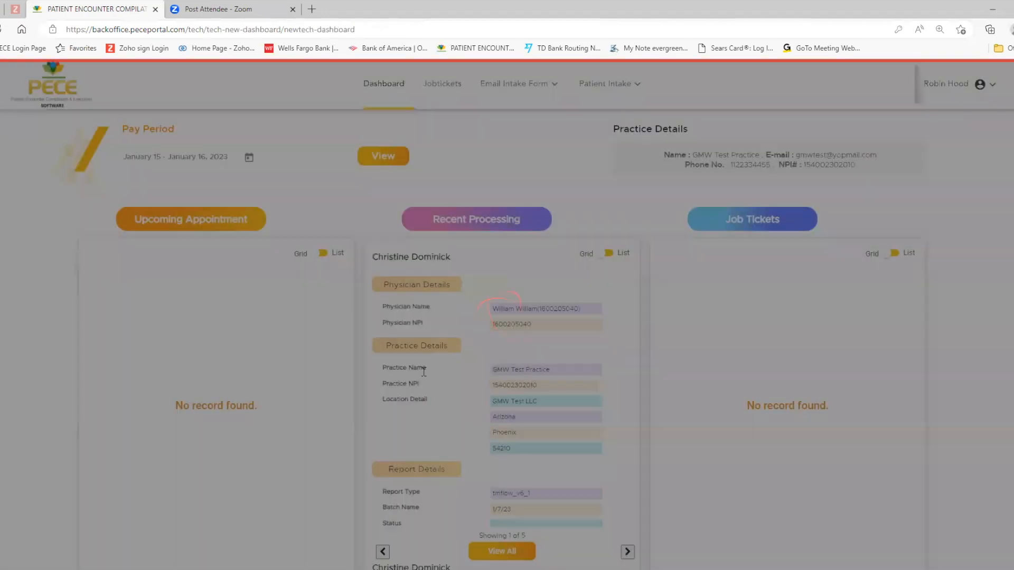
{"action": "scroll", "coordinate": [270, 342], "scroll_direction": "down", "scroll_amount": 8}
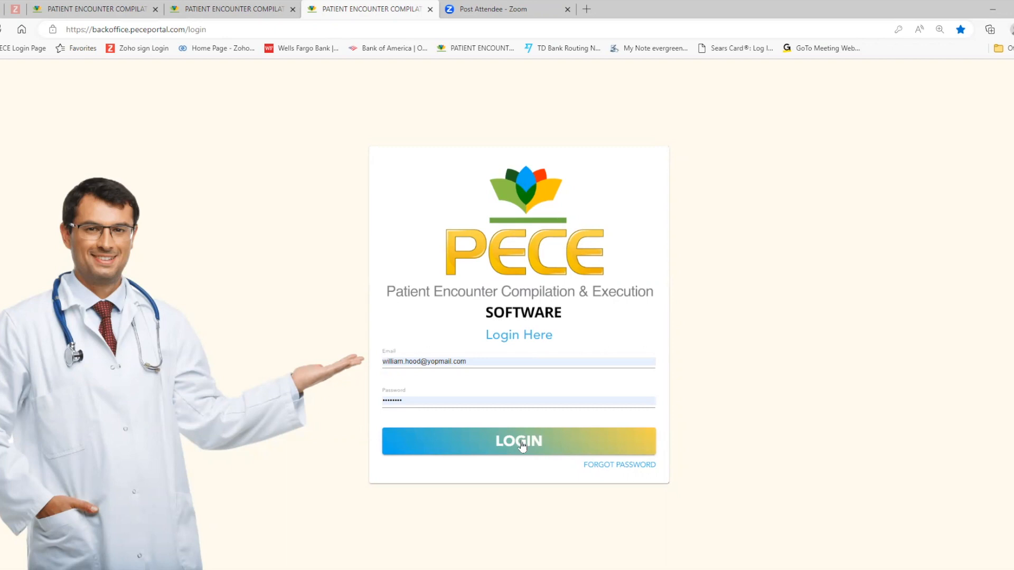
Step: Log in with the doctor's account and view the newly uploaded patient's report from the Pending Signature list
{"action": "left_click", "coordinate": [521, 445]}
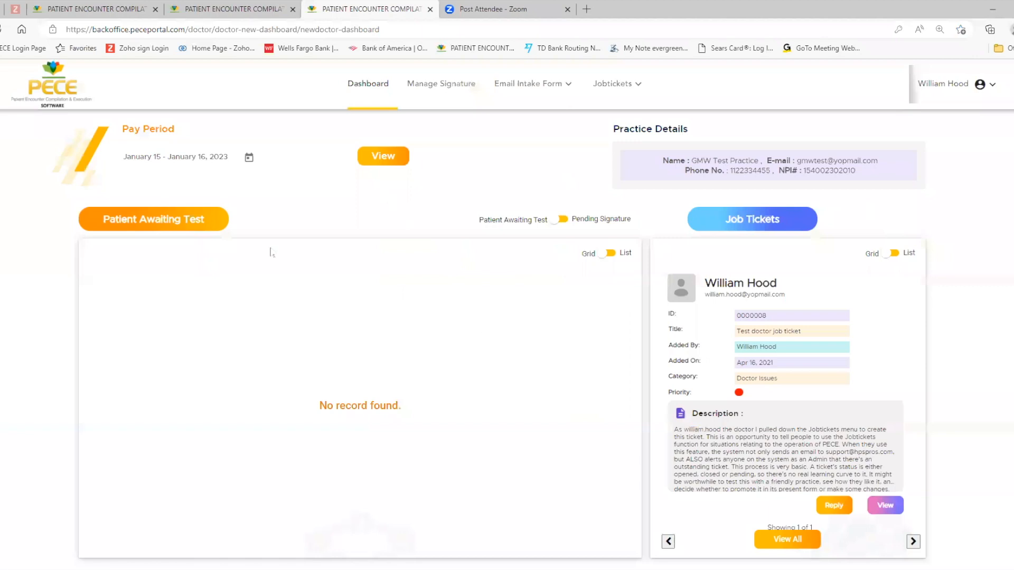
{"action": "scroll", "coordinate": [220, 280], "scroll_direction": "down", "scroll_amount": 1}
{"action": "scroll", "coordinate": [219, 279], "scroll_direction": "down", "scroll_amount": 9}
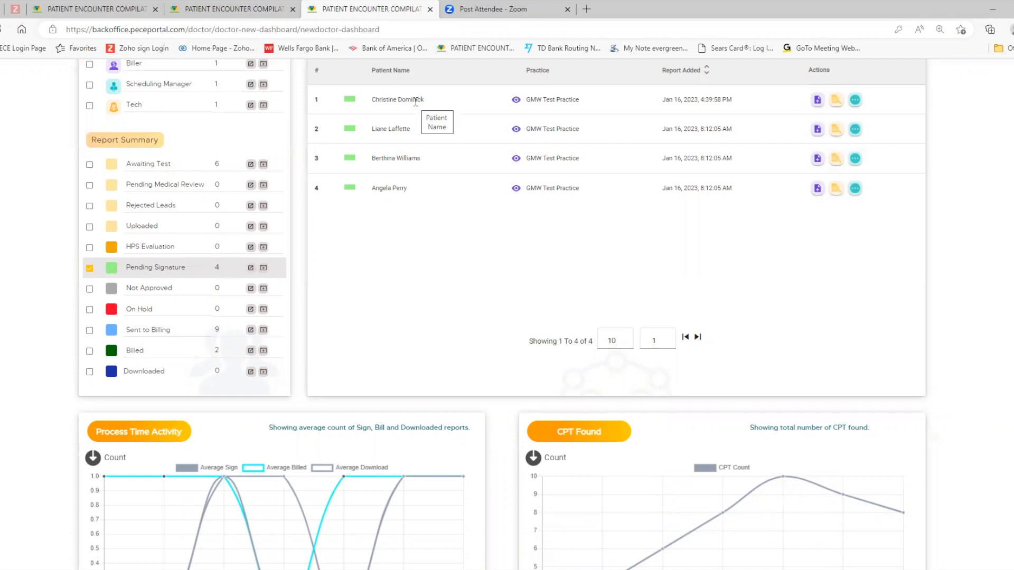
{"action": "left_click", "coordinate": [836, 100]}
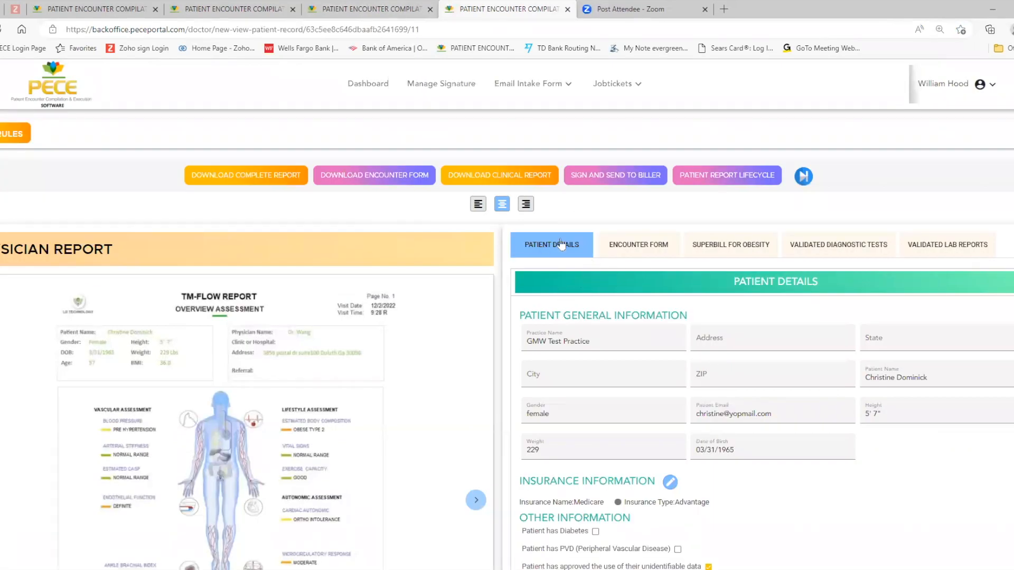
Step: Review the patient details and symptom lists, and open the encounter form, dismissing the Medicare code warning
{"action": "scroll", "coordinate": [591, 447], "scroll_direction": "down", "scroll_amount": 5}
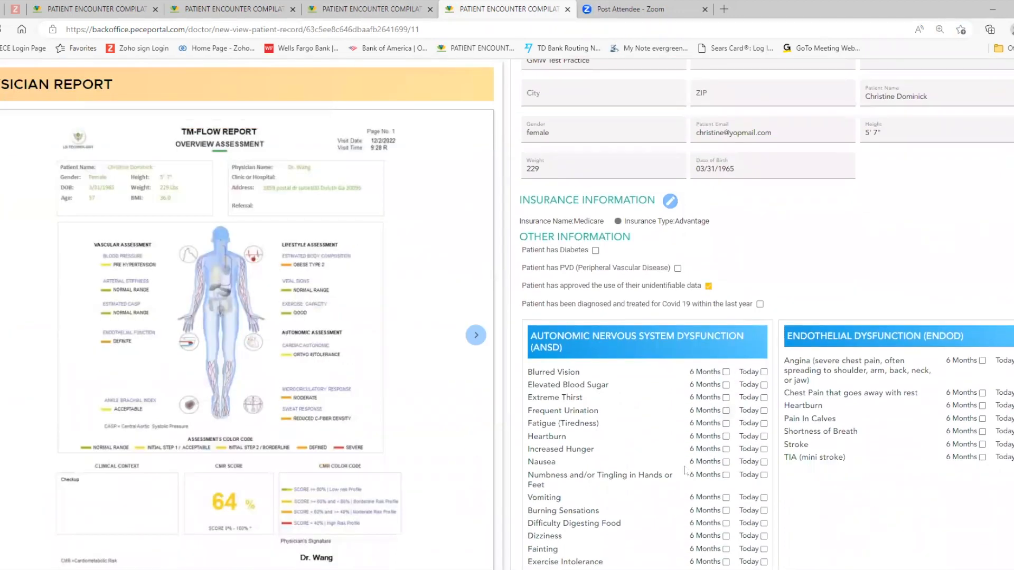
{"action": "scroll", "coordinate": [718, 493], "scroll_direction": "down", "scroll_amount": 9}
{"action": "scroll", "coordinate": [689, 465], "scroll_direction": "up", "scroll_amount": 14}
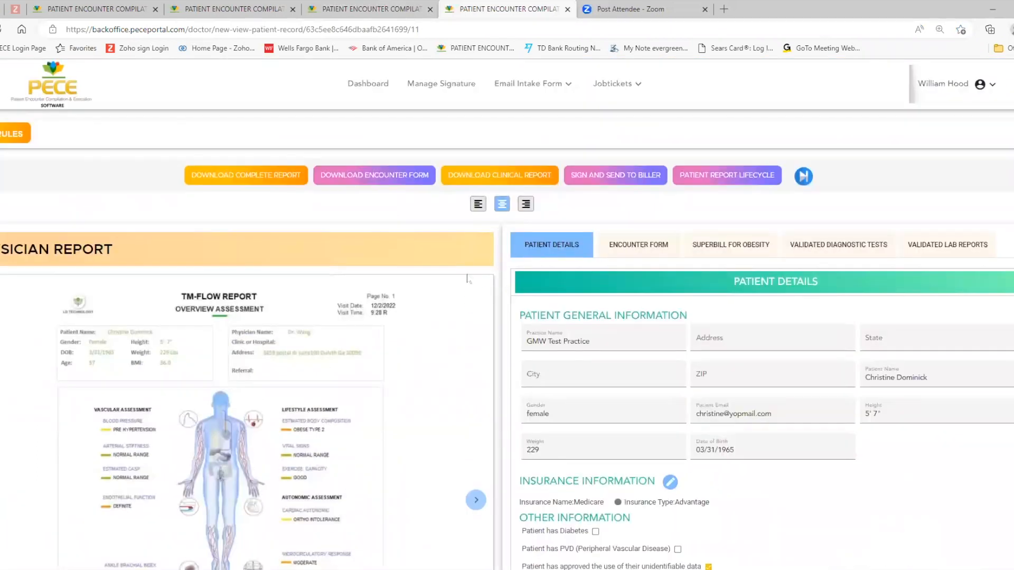
{"action": "left_click", "coordinate": [633, 248]}
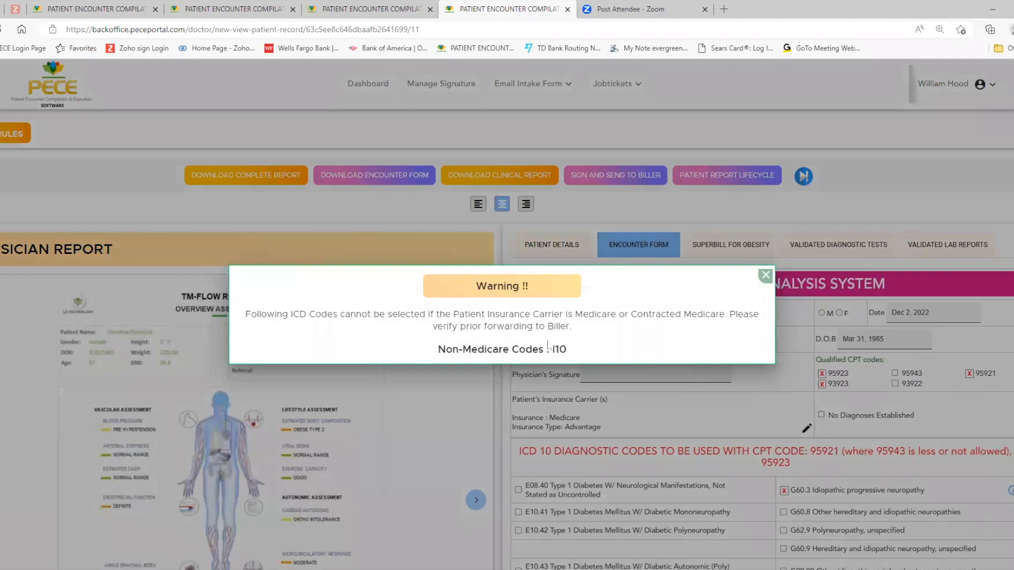
{"action": "left_click", "coordinate": [765, 275]}
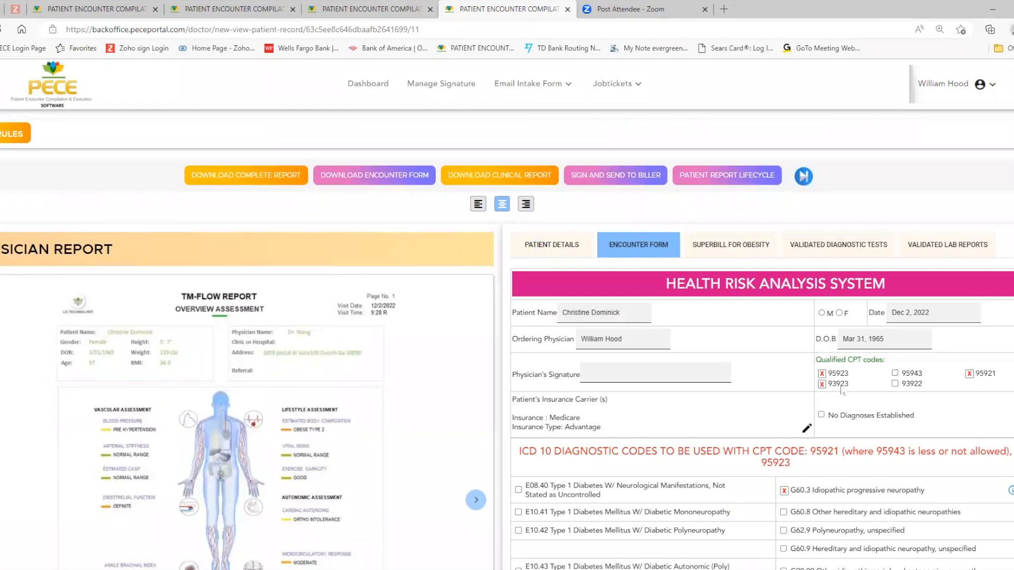
Step: Deselect the E11.42 diabetic polyneuropathy and E11.49 other diabetic neurological complications codes in the encounter form
{"action": "scroll", "coordinate": [860, 400], "scroll_direction": "down", "scroll_amount": 1}
{"action": "scroll", "coordinate": [860, 401], "scroll_direction": "down", "scroll_amount": 5}
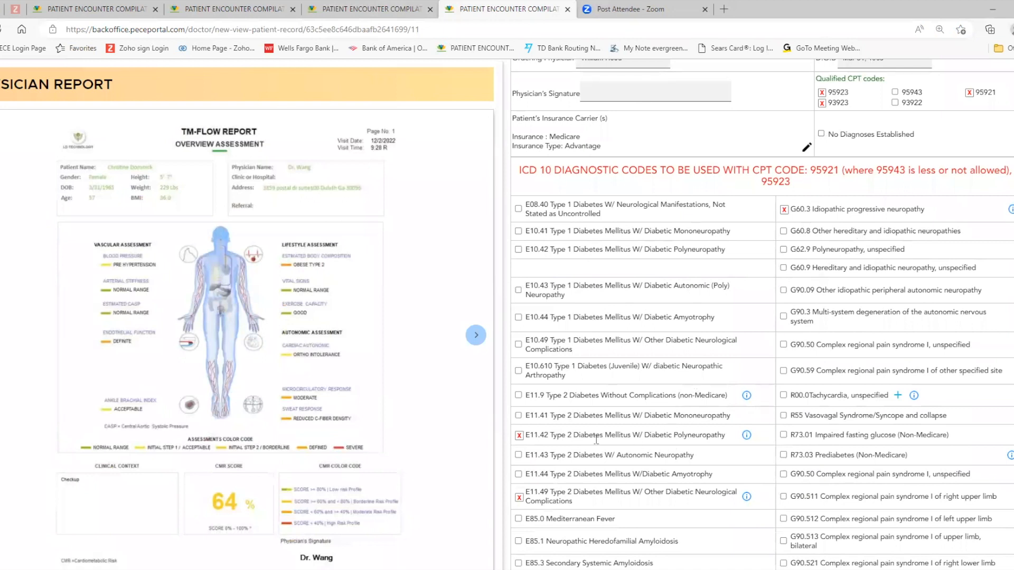
{"action": "left_click", "coordinate": [518, 435]}
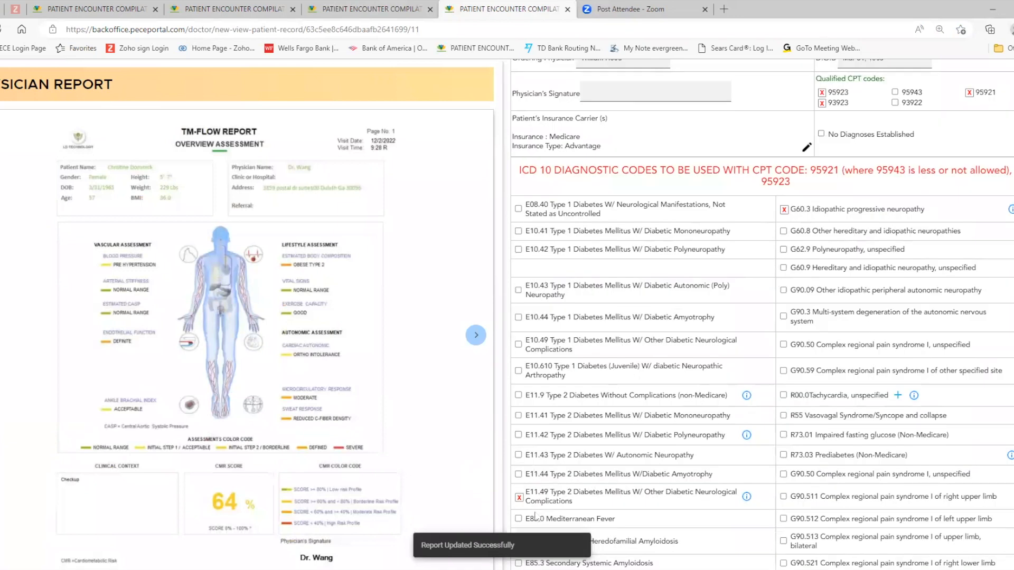
{"action": "left_click", "coordinate": [519, 498]}
Step: Review the encounter form's remaining ICD-10 codes, additional potential health risks, and physician's chart notes
{"action": "scroll", "coordinate": [824, 332], "scroll_direction": "down", "scroll_amount": 5}
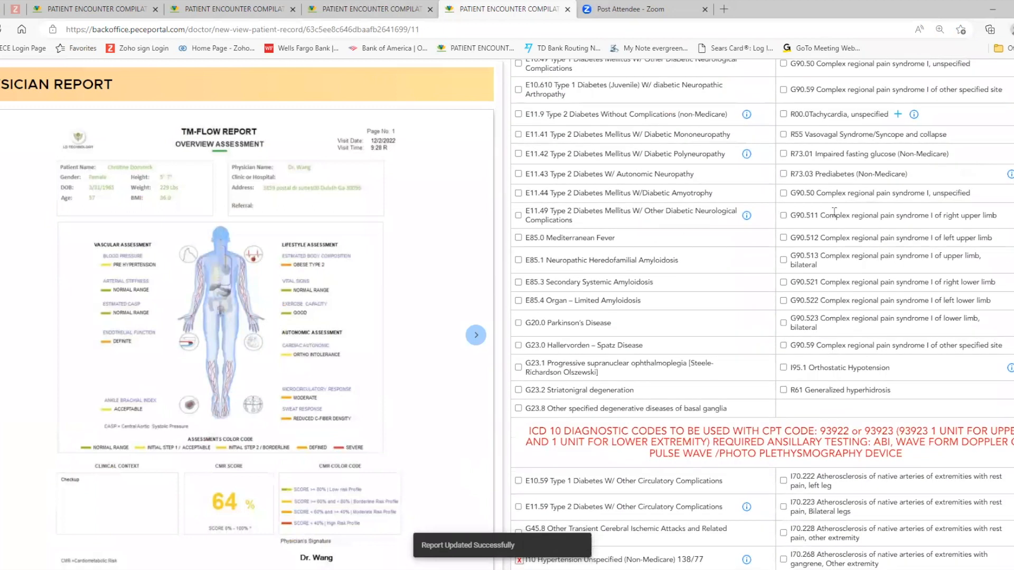
{"action": "scroll", "coordinate": [834, 214], "scroll_direction": "up", "scroll_amount": 3}
{"action": "scroll", "coordinate": [834, 214], "scroll_direction": "up", "scroll_amount": 2}
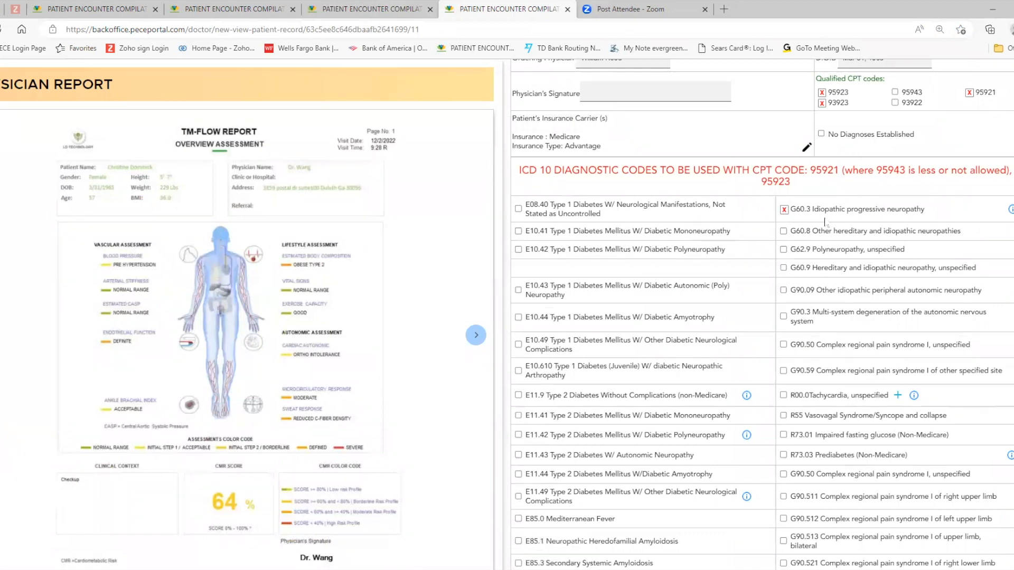
{"action": "scroll", "coordinate": [838, 233], "scroll_direction": "down", "scroll_amount": 15}
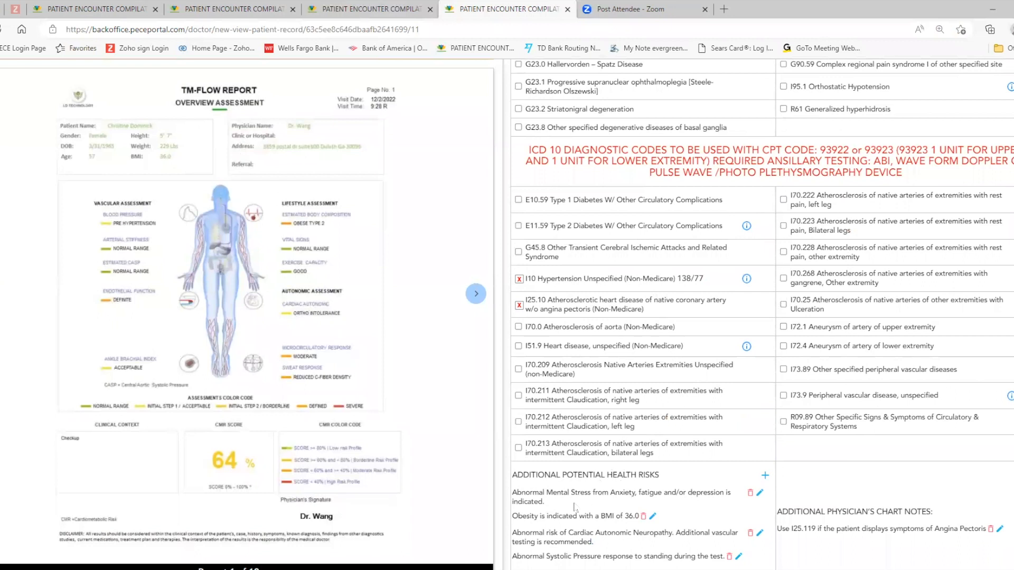
{"action": "scroll", "coordinate": [574, 506], "scroll_direction": "down", "scroll_amount": 4}
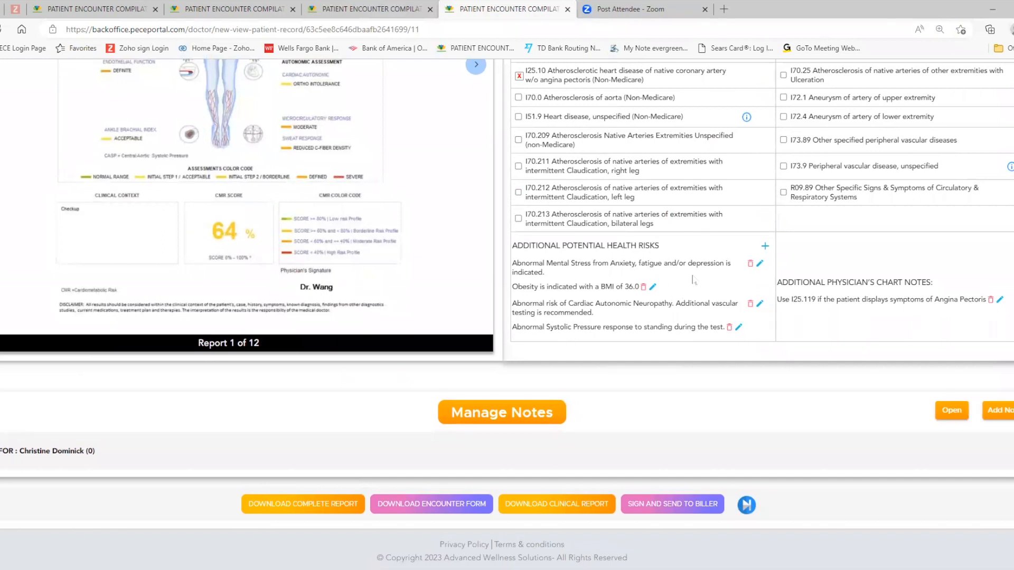
{"action": "scroll", "coordinate": [660, 264], "scroll_direction": "up", "scroll_amount": 8}
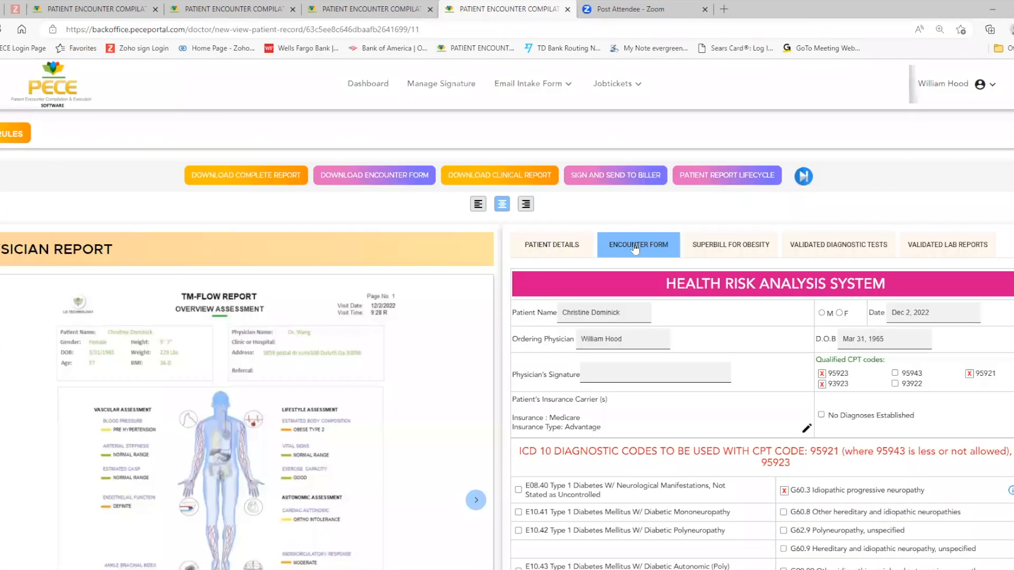
Step: Review the obesity superbill's counseling CPT codes and BMI diagnostic codes
{"action": "left_click", "coordinate": [723, 252]}
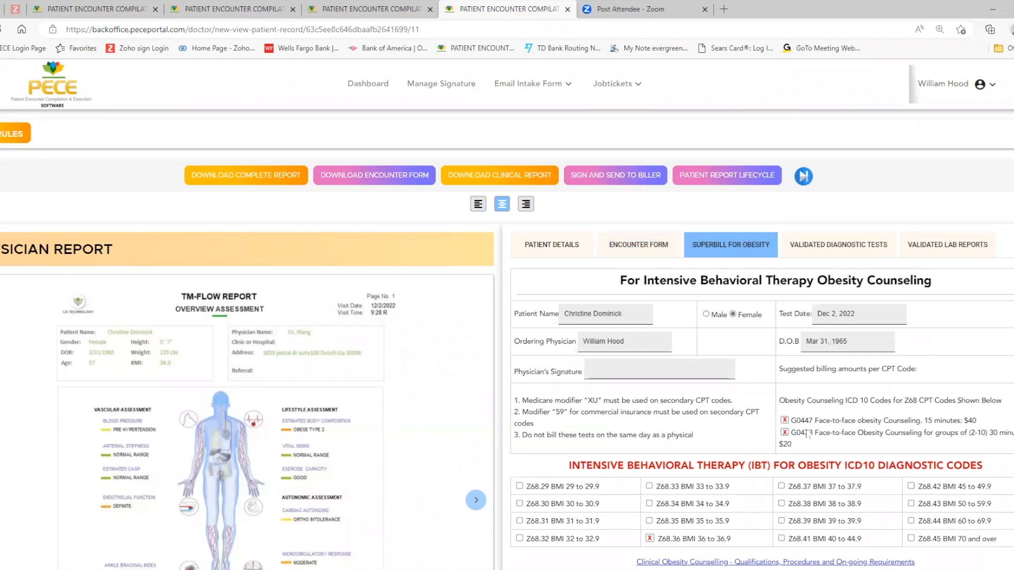
{"action": "scroll", "coordinate": [689, 509], "scroll_direction": "down", "scroll_amount": 3}
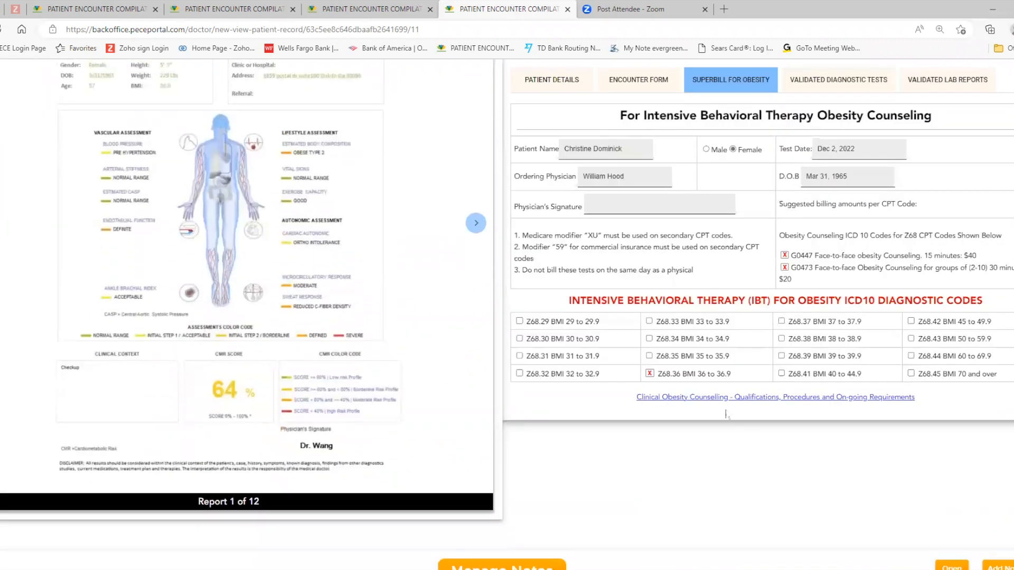
{"action": "scroll", "coordinate": [654, 369], "scroll_direction": "up", "scroll_amount": 3}
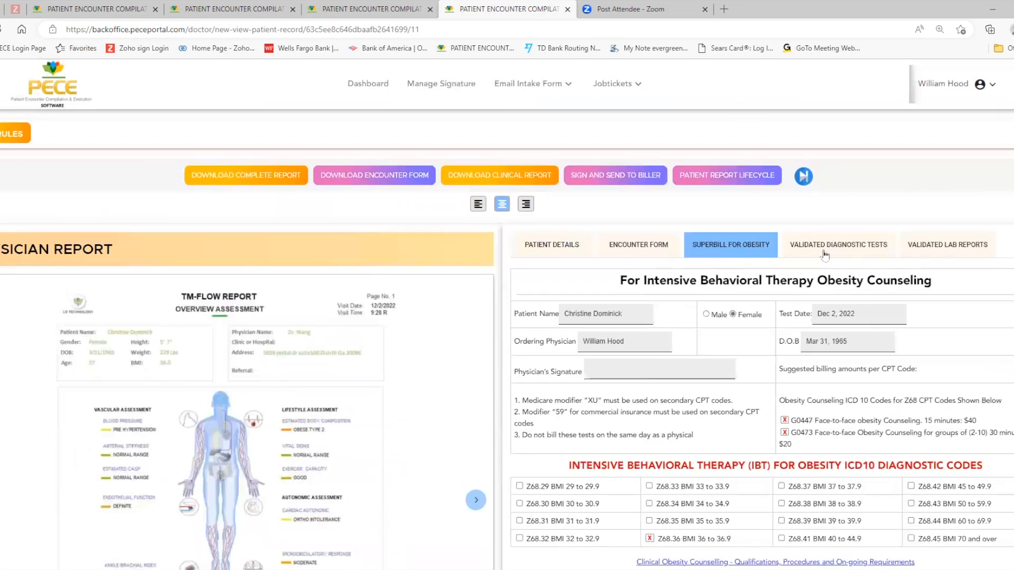
Step: Review the additional validated diagnostic tests and open the validated lab reports
{"action": "left_click", "coordinate": [847, 248]}
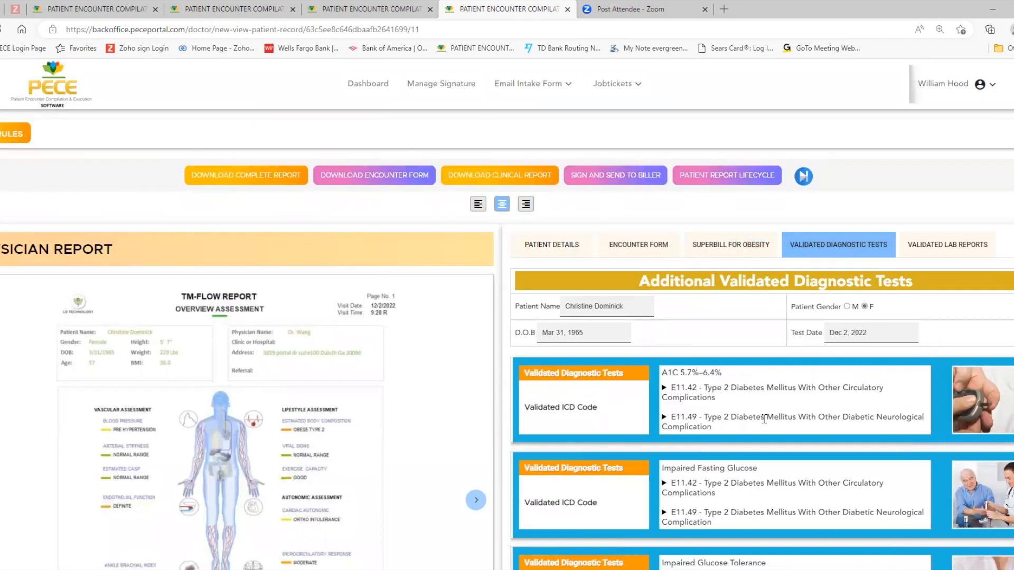
{"action": "scroll", "coordinate": [764, 419], "scroll_direction": "down", "scroll_amount": 5}
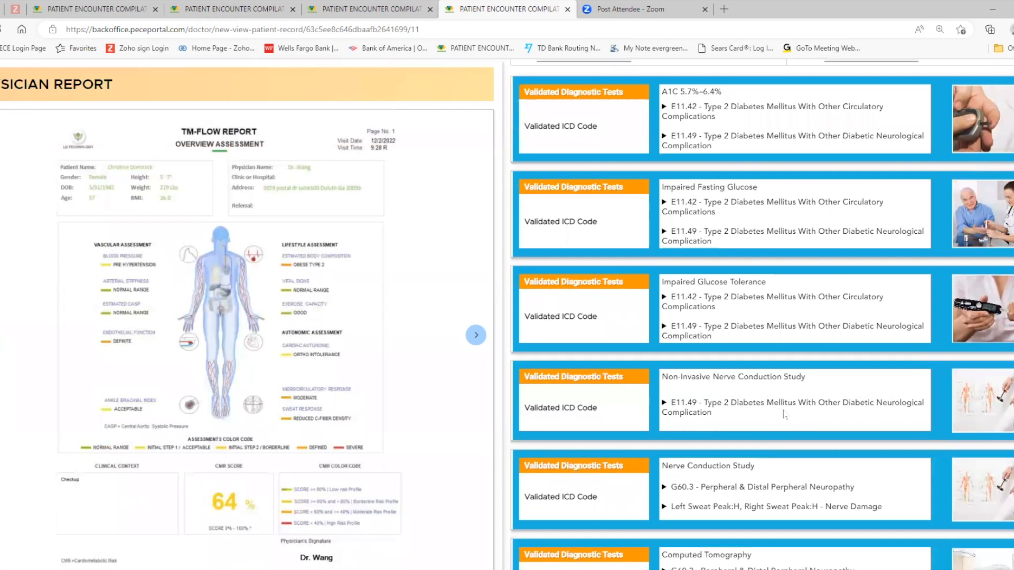
{"action": "scroll", "coordinate": [784, 415], "scroll_direction": "down", "scroll_amount": 10}
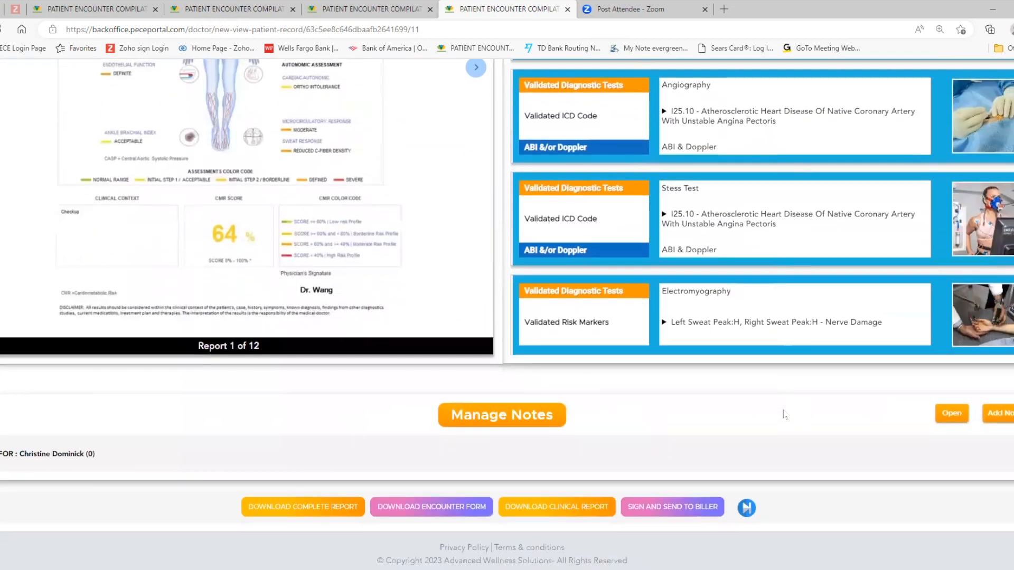
{"action": "scroll", "coordinate": [786, 343], "scroll_direction": "up", "scroll_amount": 3}
{"action": "scroll", "coordinate": [784, 337], "scroll_direction": "up", "scroll_amount": 10}
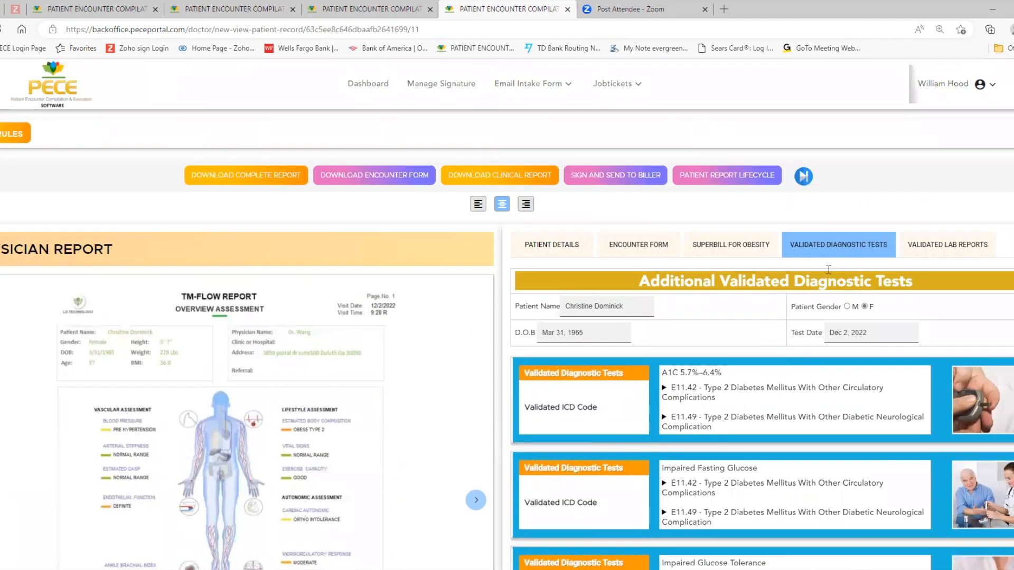
{"action": "left_click", "coordinate": [939, 247]}
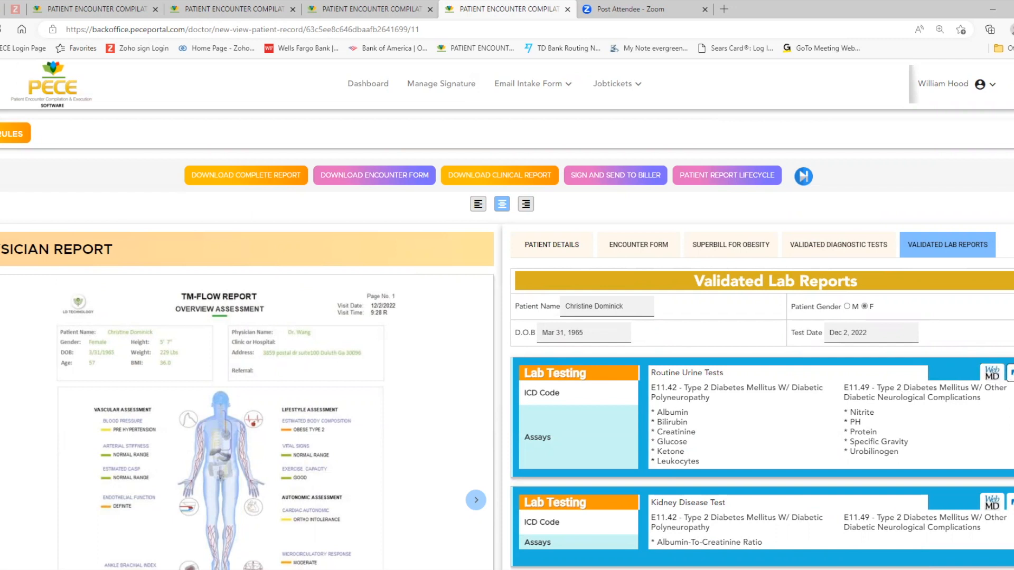
Step: Check the WebMD reference for the routine urine tests and review the complete list of validated lab tests
{"action": "left_click", "coordinate": [986, 378]}
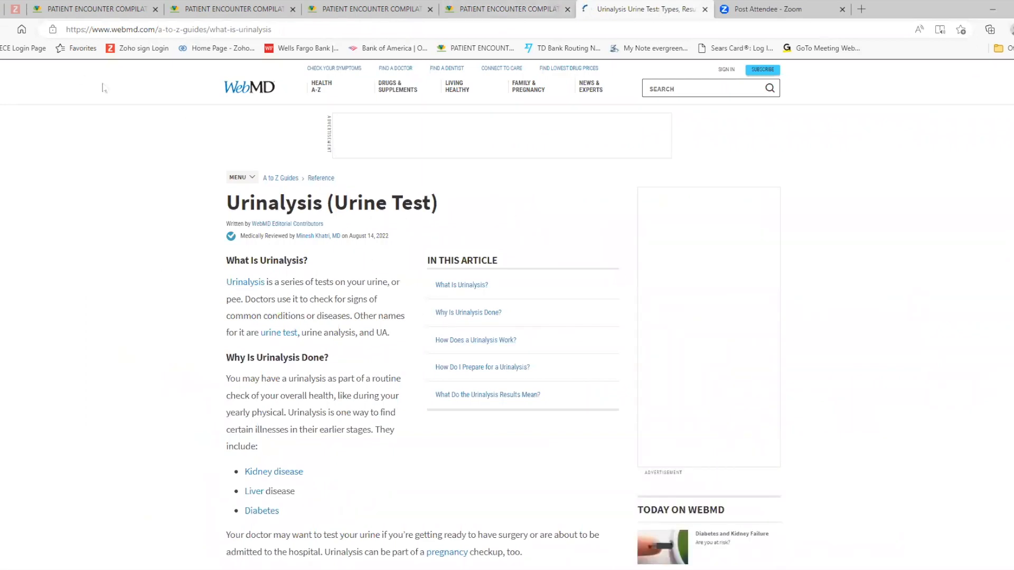
{"action": "key", "text": "alt+Tab"}
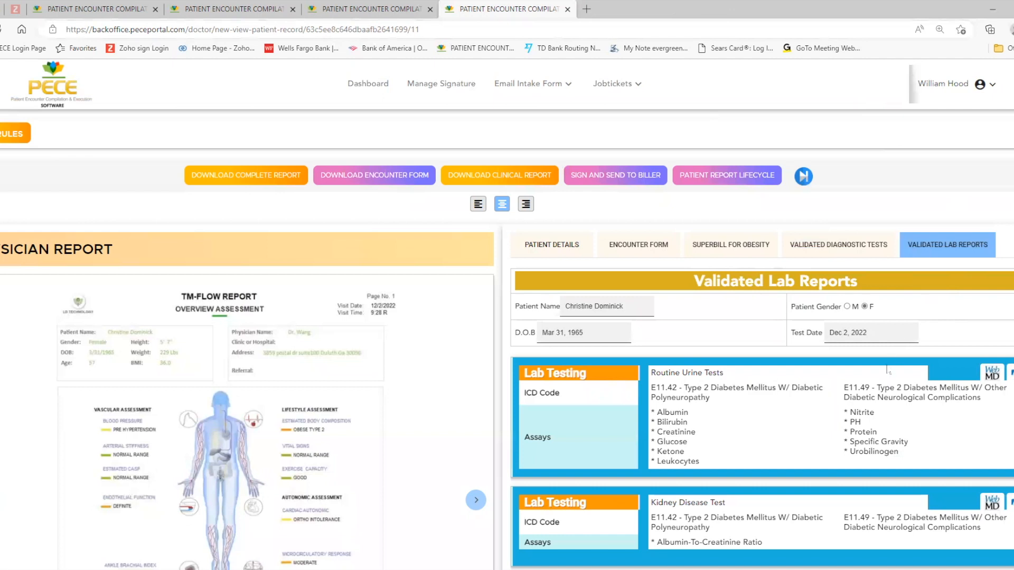
{"action": "scroll", "coordinate": [887, 364], "scroll_direction": "down", "scroll_amount": 5}
{"action": "scroll", "coordinate": [887, 365], "scroll_direction": "down", "scroll_amount": 10}
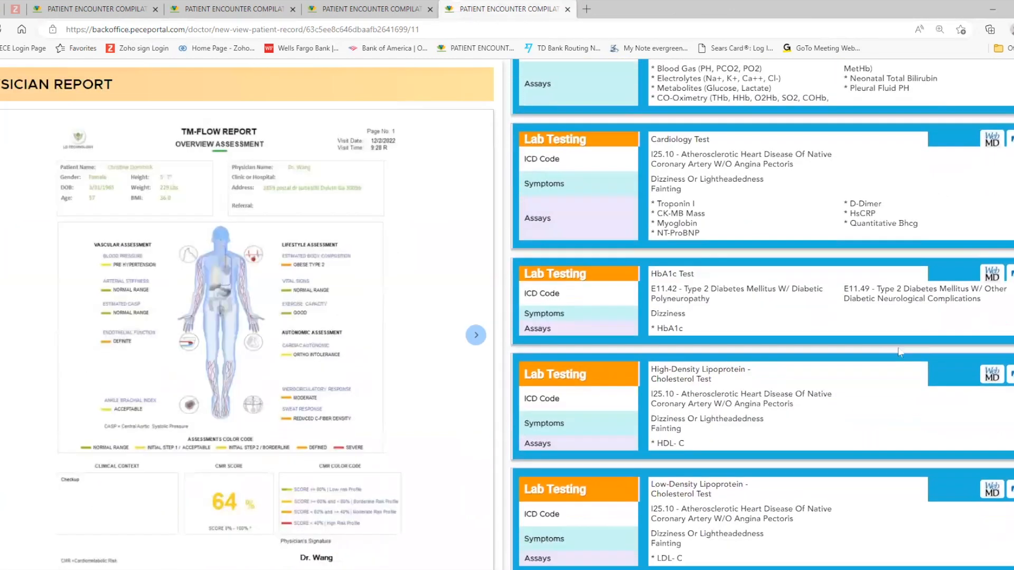
{"action": "scroll", "coordinate": [899, 351], "scroll_direction": "down", "scroll_amount": 10}
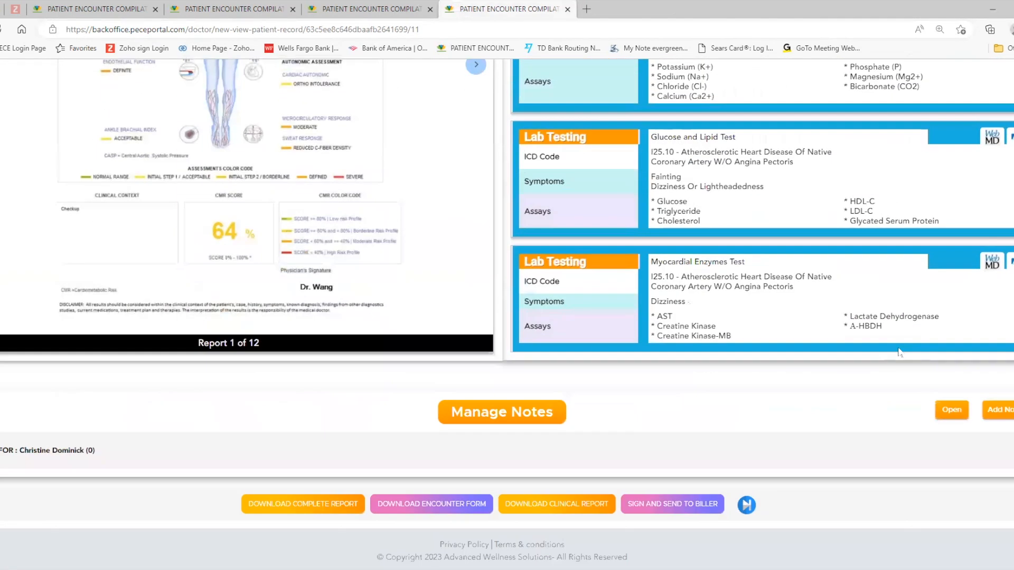
{"action": "scroll", "coordinate": [899, 352], "scroll_direction": "up", "scroll_amount": 8}
{"action": "scroll", "coordinate": [899, 351], "scroll_direction": "up", "scroll_amount": 1}
{"action": "scroll", "coordinate": [897, 347], "scroll_direction": "up", "scroll_amount": 15}
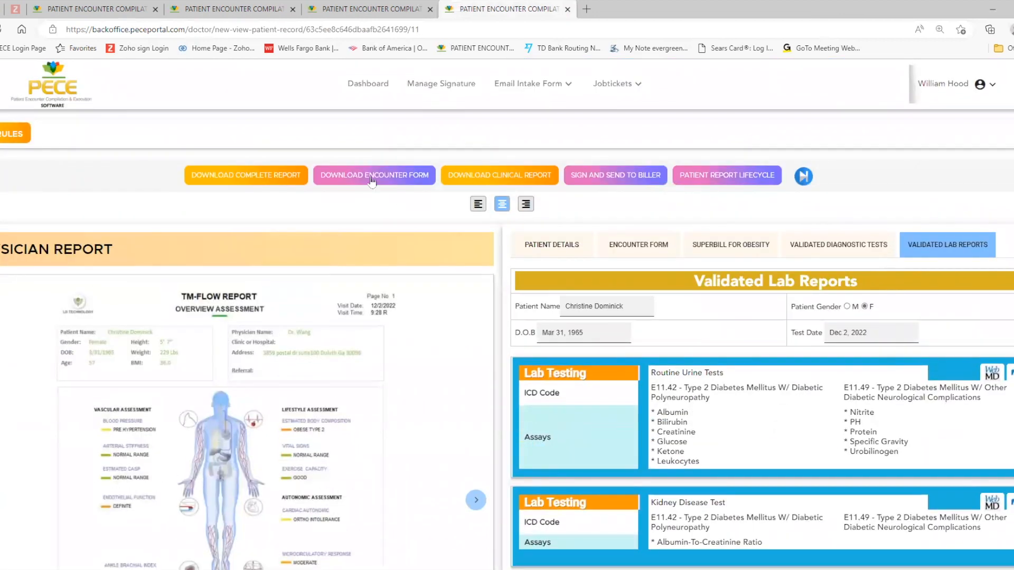
Step: Return to the encounter form, dismissing the non-Medicare code warning, and go through its codes down to the additional potential health risks
{"action": "left_click", "coordinate": [651, 248]}
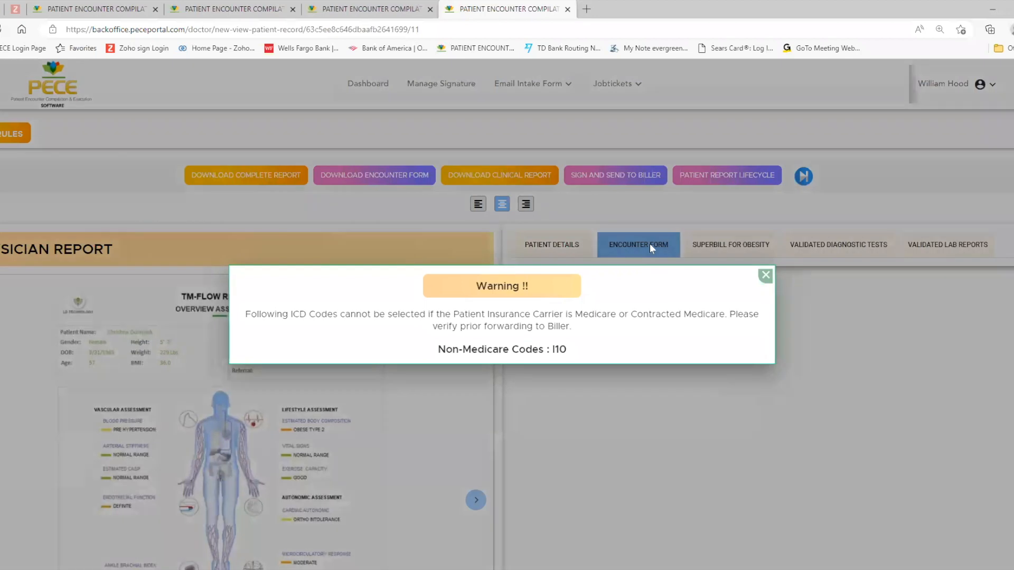
{"action": "left_click", "coordinate": [765, 276]}
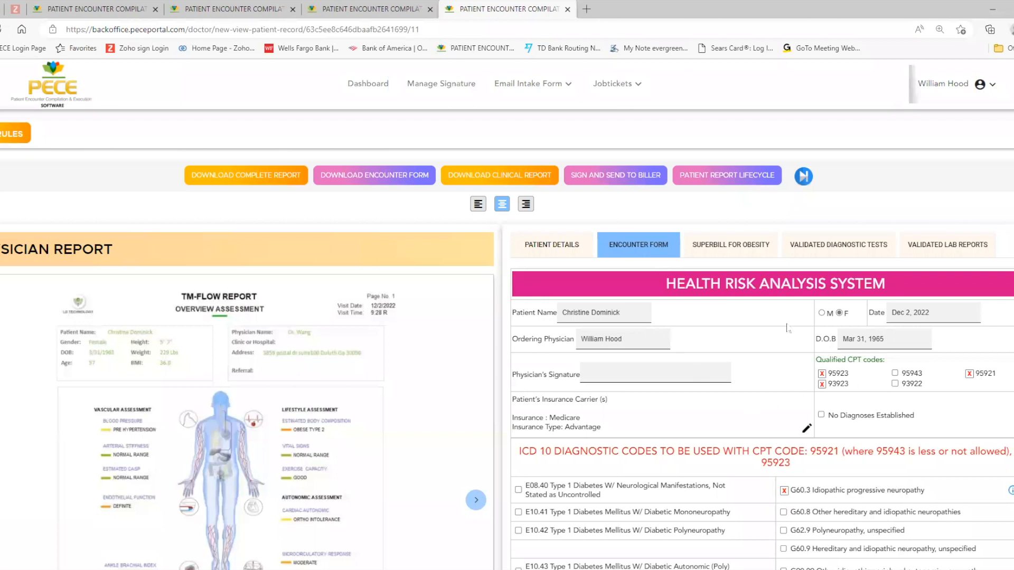
{"action": "scroll", "coordinate": [786, 328], "scroll_direction": "down", "scroll_amount": 5}
{"action": "scroll", "coordinate": [834, 295], "scroll_direction": "down", "scroll_amount": 15}
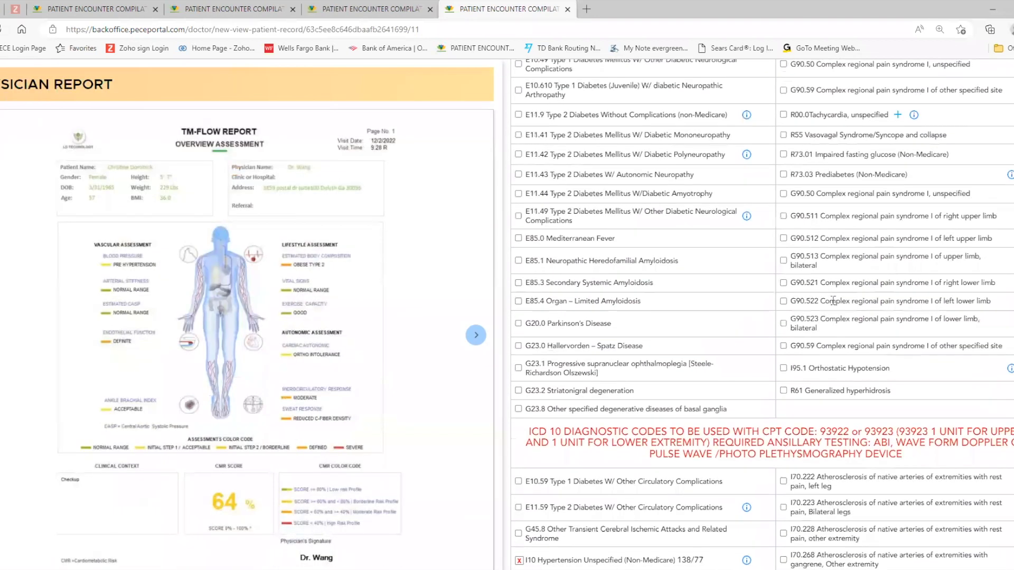
{"action": "scroll", "coordinate": [833, 301], "scroll_direction": "down", "scroll_amount": 1}
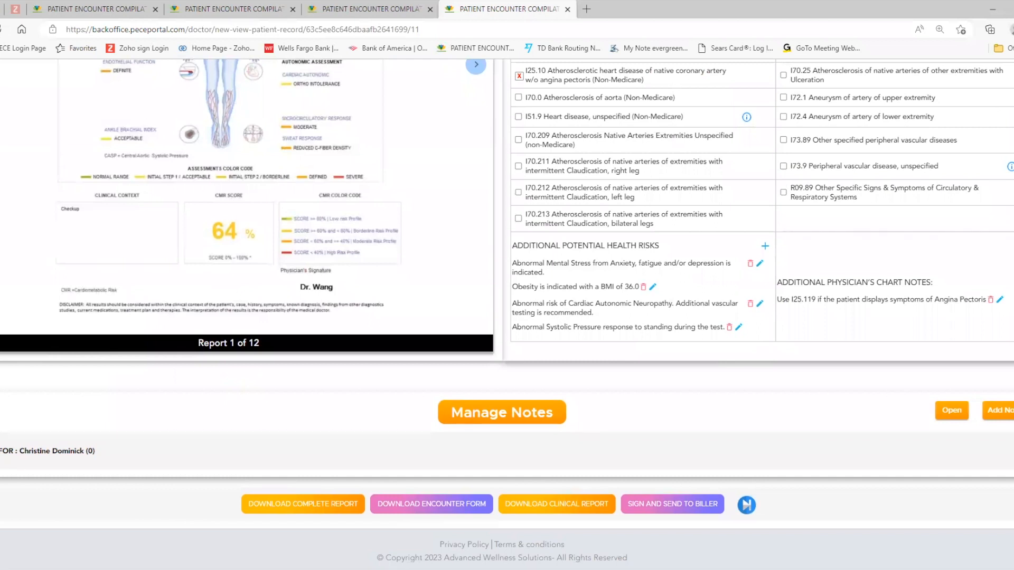
{"action": "left_click", "coordinate": [765, 246]}
{"action": "left_click", "coordinate": [535, 308]}
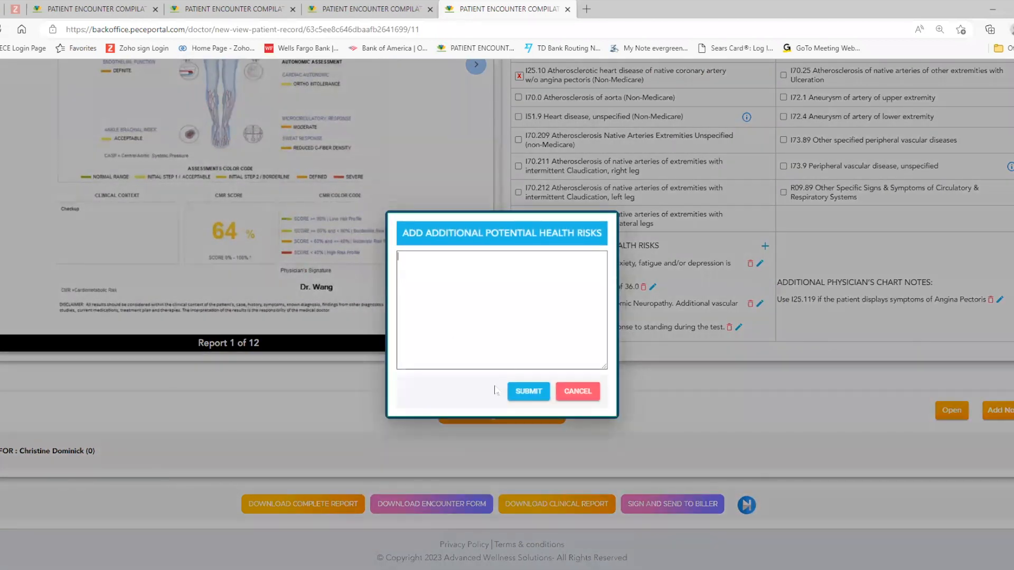
{"action": "left_click", "coordinate": [578, 391]}
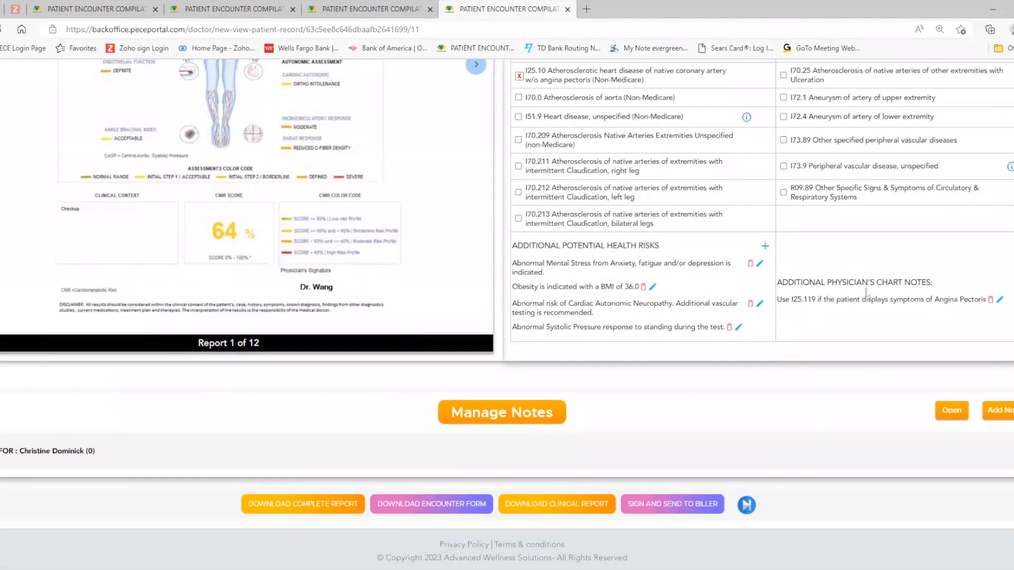
Step: Sign the patient's report as the doctor, confirm the notes are complete and accurate, and send it to the available biller
{"action": "scroll", "coordinate": [866, 294], "scroll_direction": "up", "scroll_amount": 15}
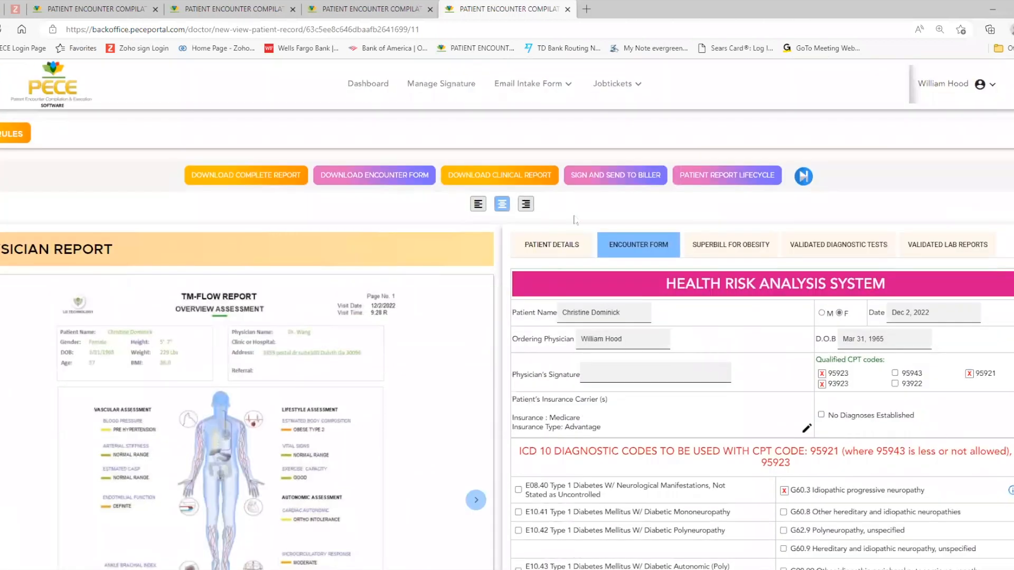
{"action": "left_click", "coordinate": [598, 179]}
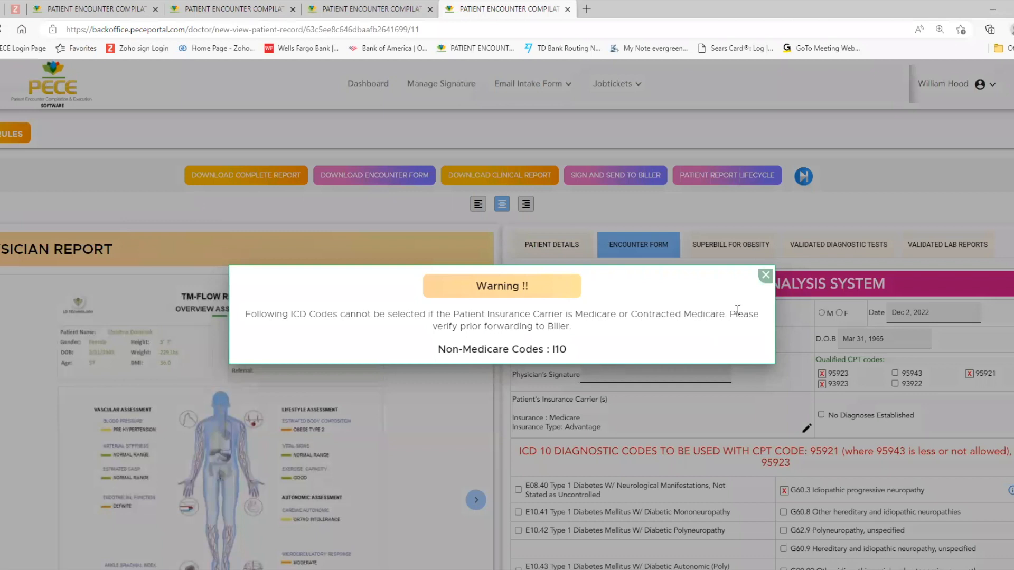
{"action": "left_click", "coordinate": [765, 275]}
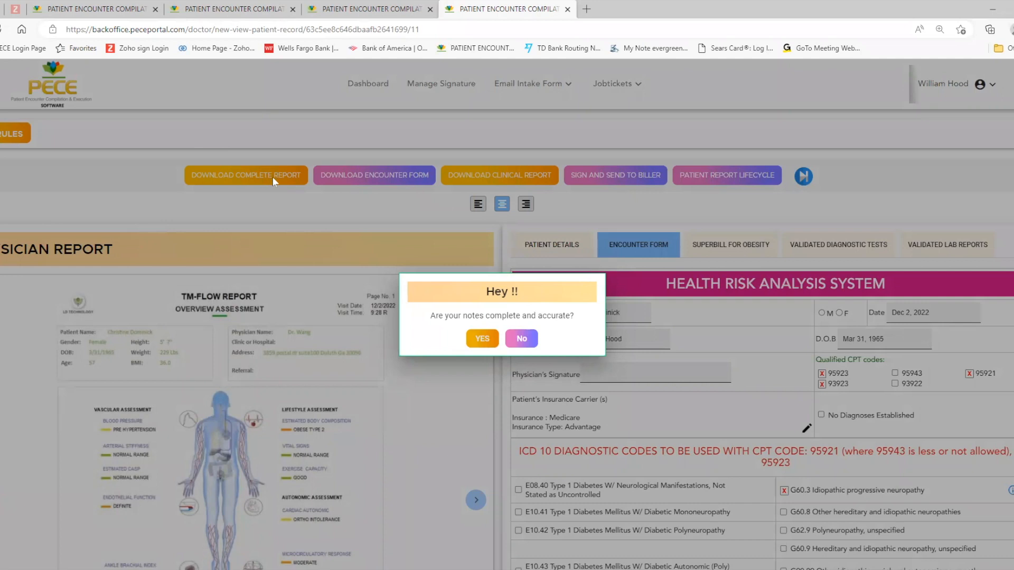
{"action": "left_click", "coordinate": [482, 341]}
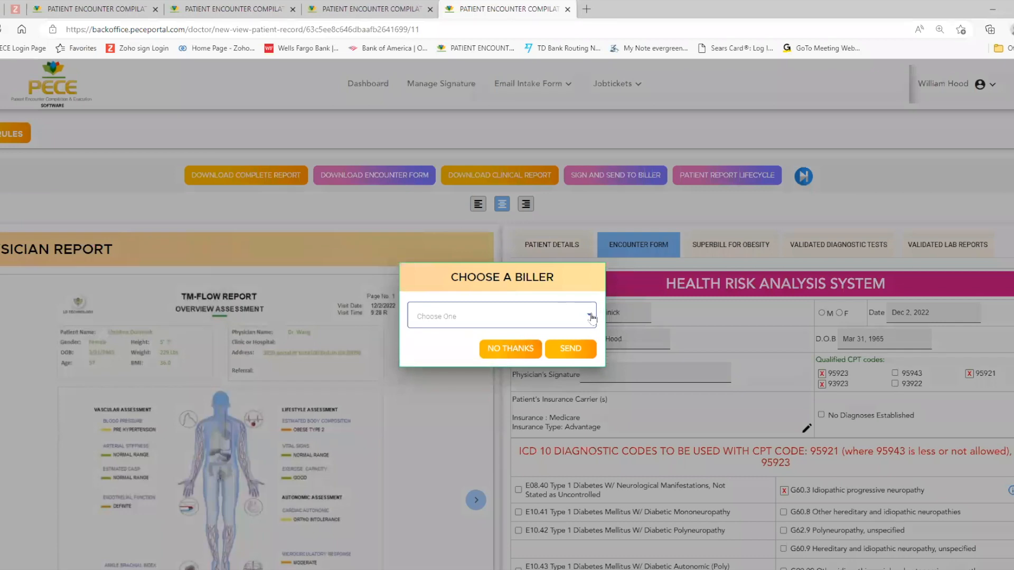
{"action": "left_click", "coordinate": [591, 316]}
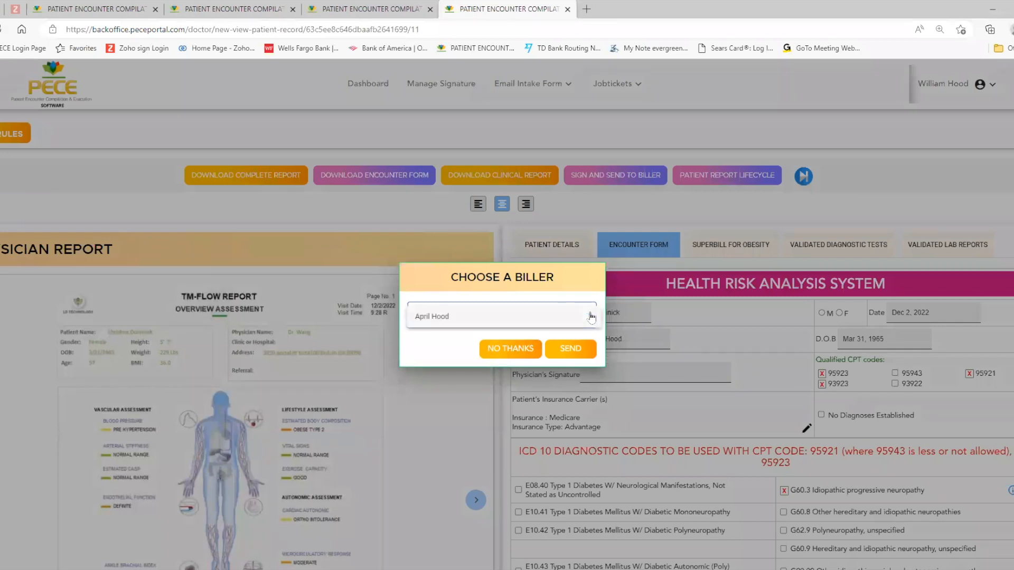
{"action": "left_click", "coordinate": [430, 317]}
{"action": "left_click", "coordinate": [570, 352]}
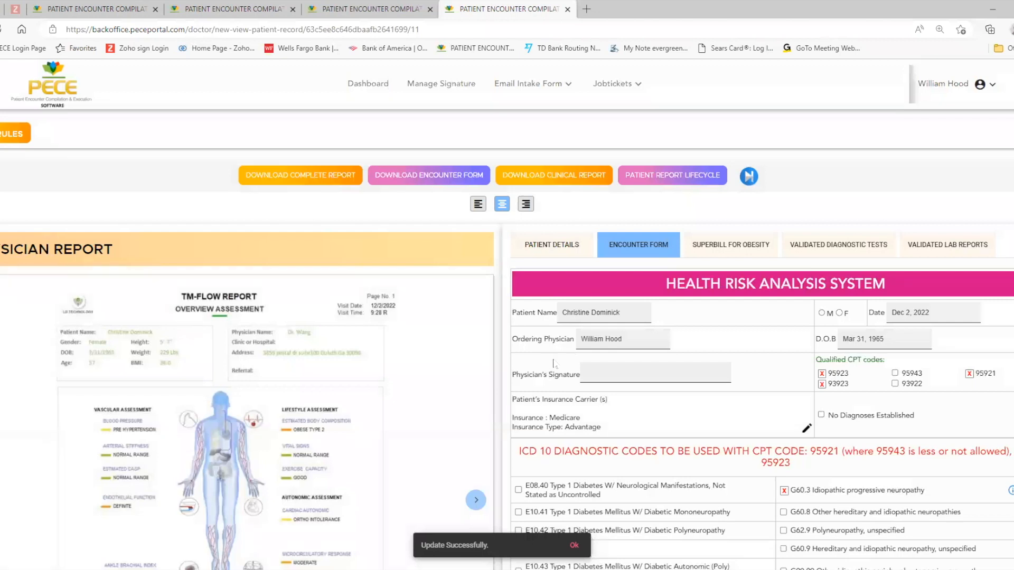
Step: Display the reports sent to billing and those pending signature on the doctor's dashboard
{"action": "scroll", "coordinate": [554, 363], "scroll_direction": "down", "scroll_amount": 10}
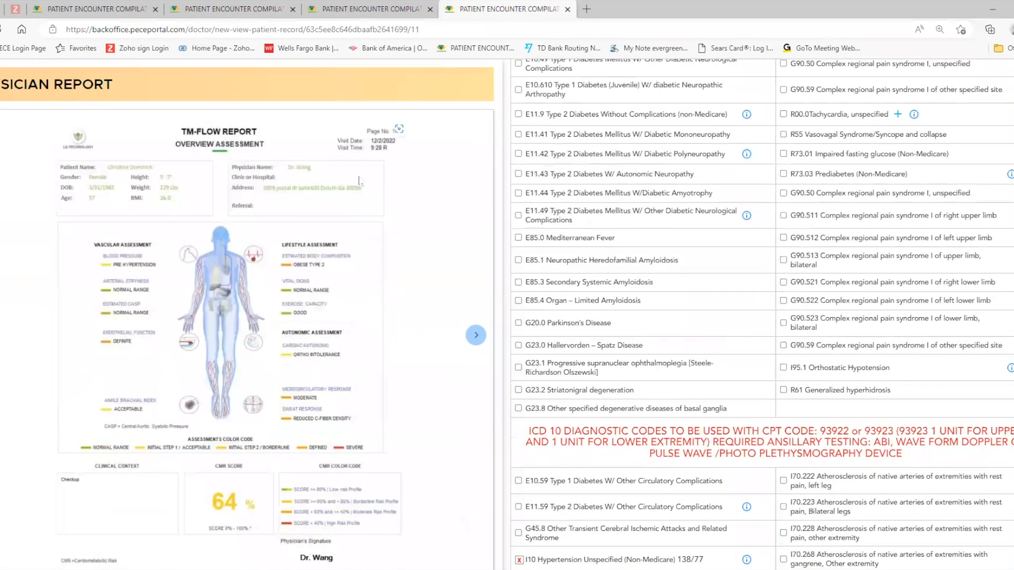
{"action": "scroll", "coordinate": [359, 181], "scroll_direction": "up", "scroll_amount": 10}
{"action": "left_click", "coordinate": [354, 94]}
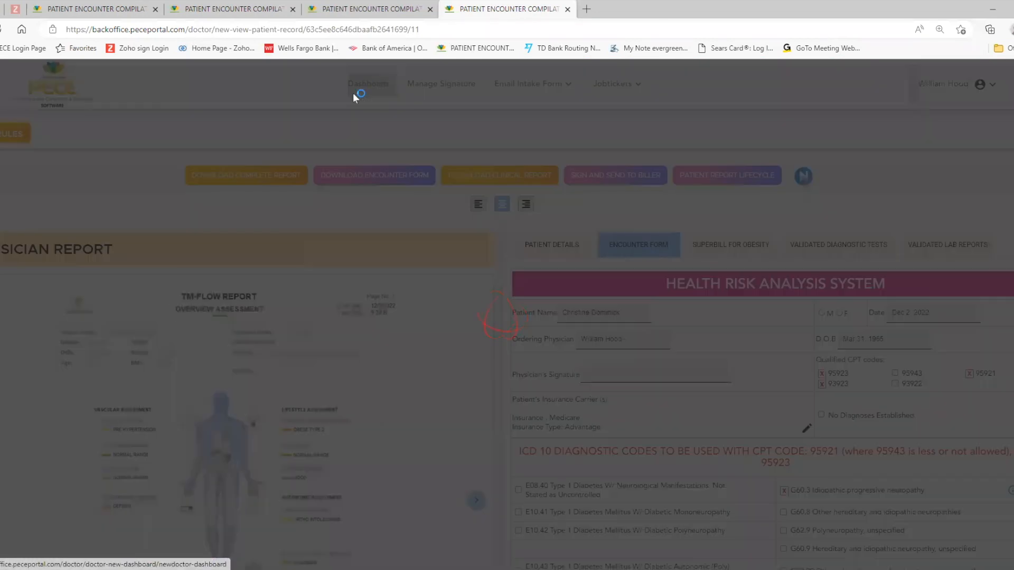
{"action": "scroll", "coordinate": [170, 440], "scroll_direction": "down", "scroll_amount": 10}
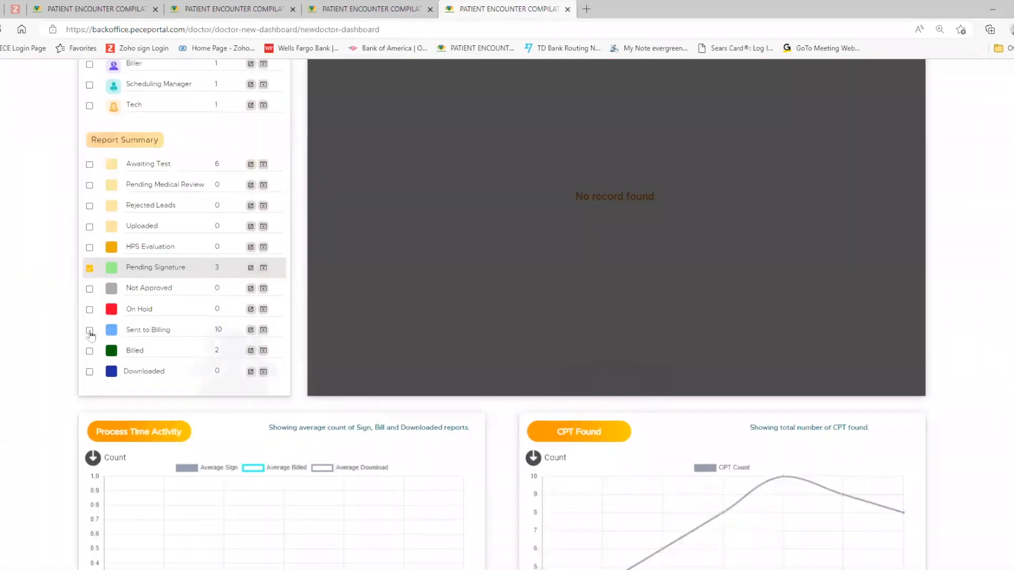
{"action": "left_click", "coordinate": [89, 331]}
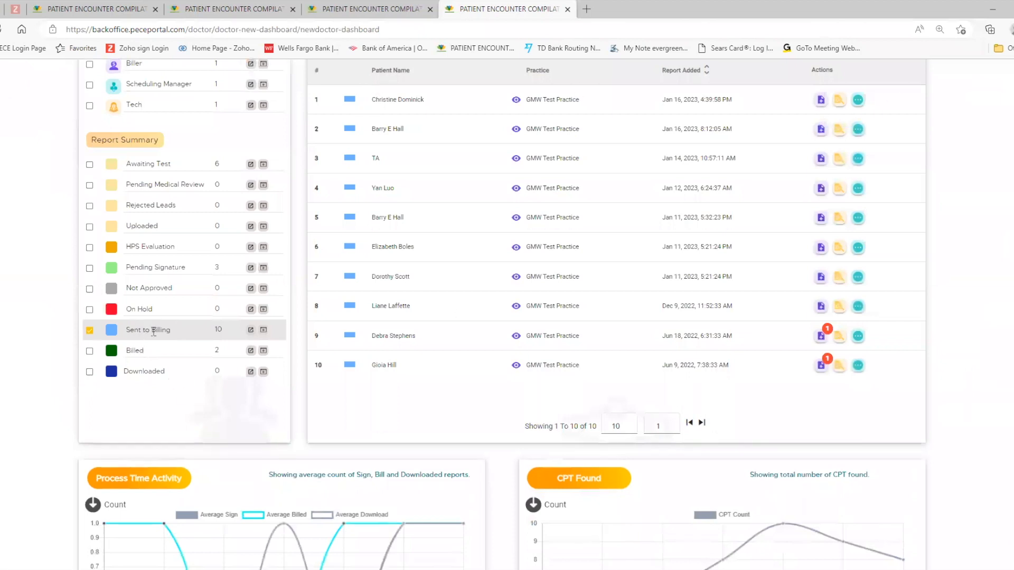
{"action": "scroll", "coordinate": [510, 359], "scroll_direction": "up", "scroll_amount": 10}
{"action": "scroll", "coordinate": [525, 352], "scroll_direction": "down", "scroll_amount": 11}
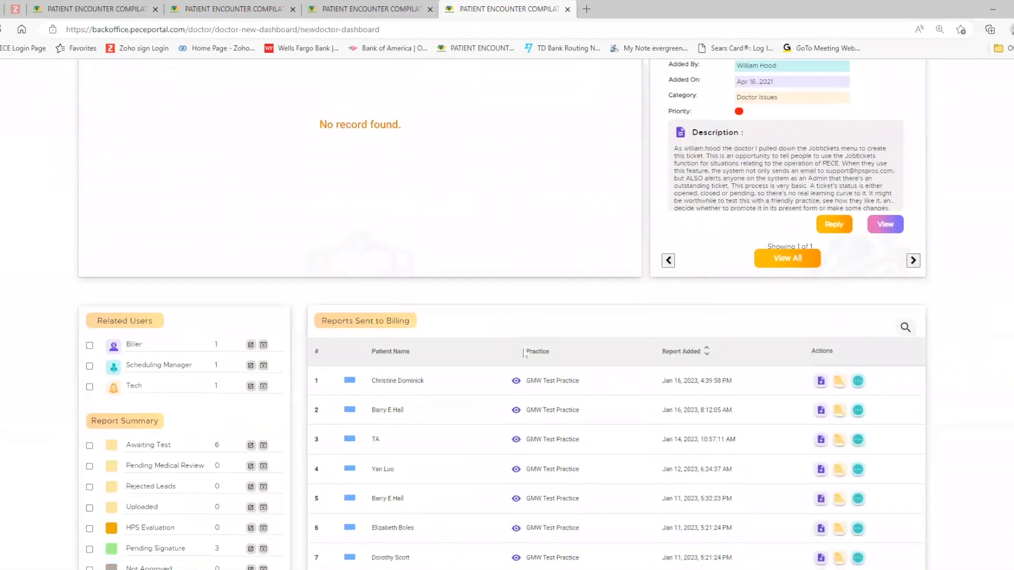
{"action": "scroll", "coordinate": [525, 353], "scroll_direction": "up", "scroll_amount": 2}
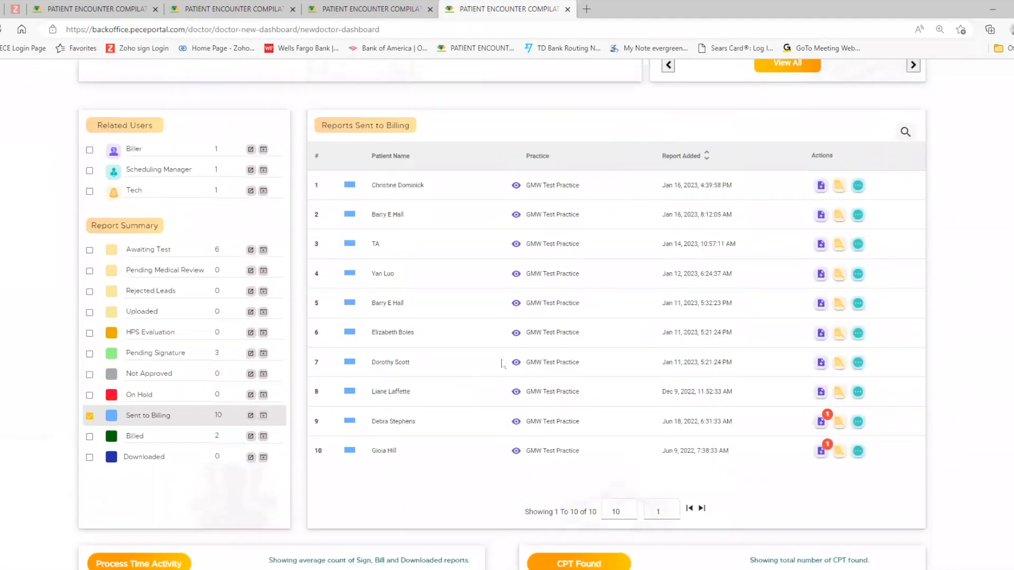
{"action": "left_click", "coordinate": [89, 354]}
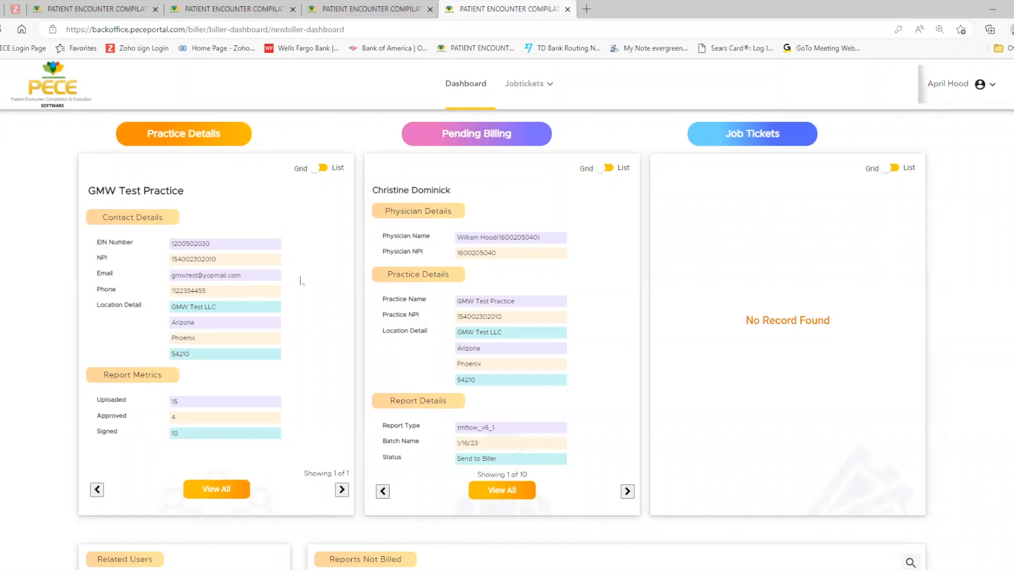
Step: Open the newest patient report from the biller dashboard's list of reports not billed
{"action": "scroll", "coordinate": [302, 281], "scroll_direction": "down", "scroll_amount": 5}
{"action": "scroll", "coordinate": [301, 280], "scroll_direction": "down", "scroll_amount": 3}
{"action": "scroll", "coordinate": [181, 255], "scroll_direction": "up", "scroll_amount": 5}
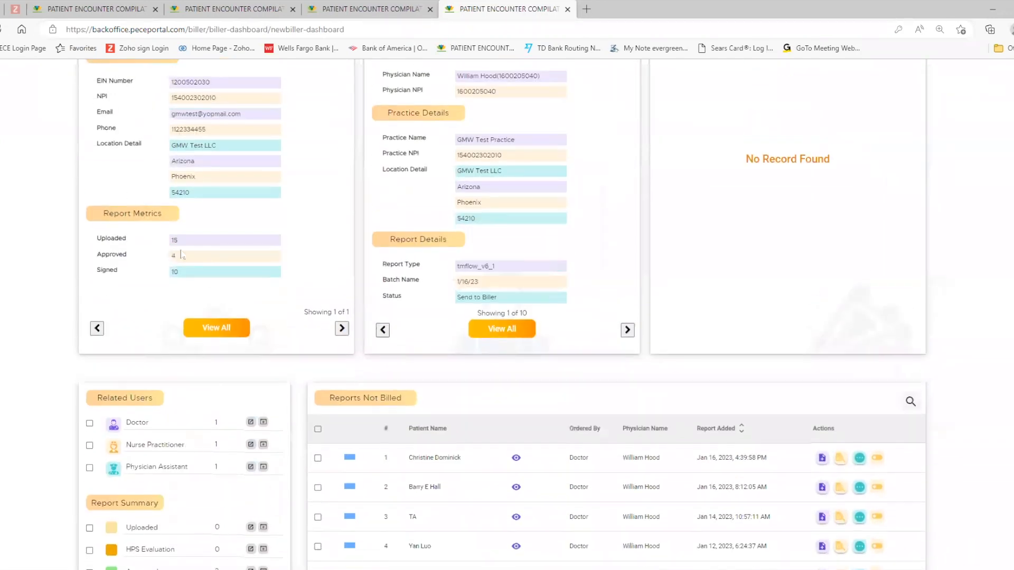
{"action": "scroll", "coordinate": [210, 349], "scroll_direction": "down", "scroll_amount": 5}
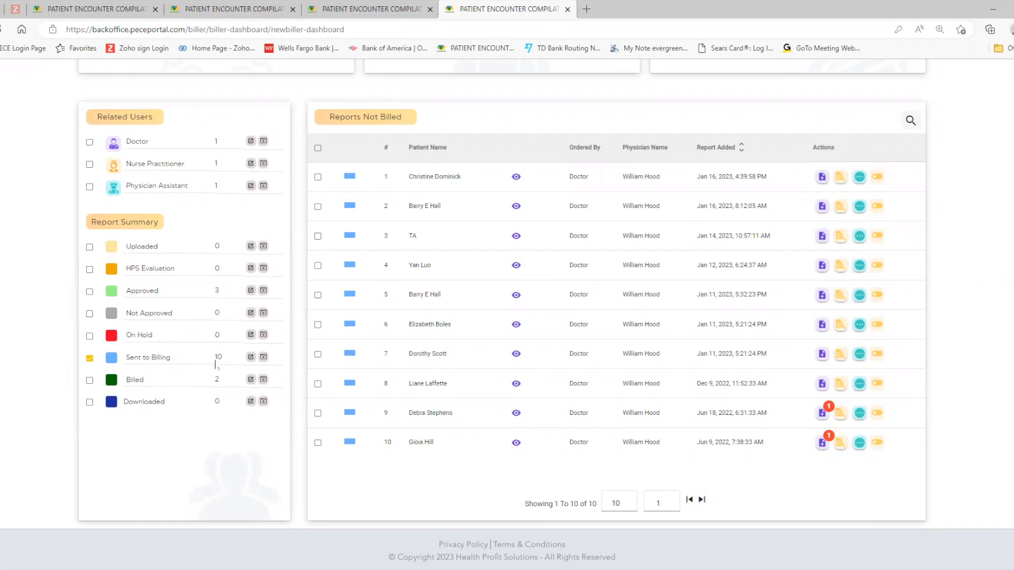
{"action": "left_click", "coordinate": [841, 174]}
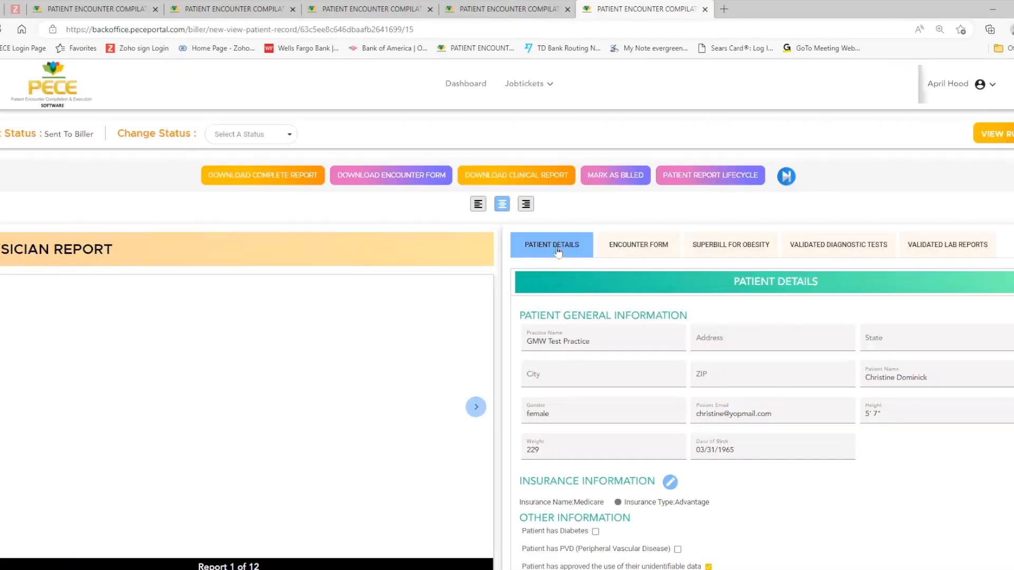
Step: Review the signed encounter form and the obesity counseling superbill as the biller
{"action": "left_click", "coordinate": [639, 252]}
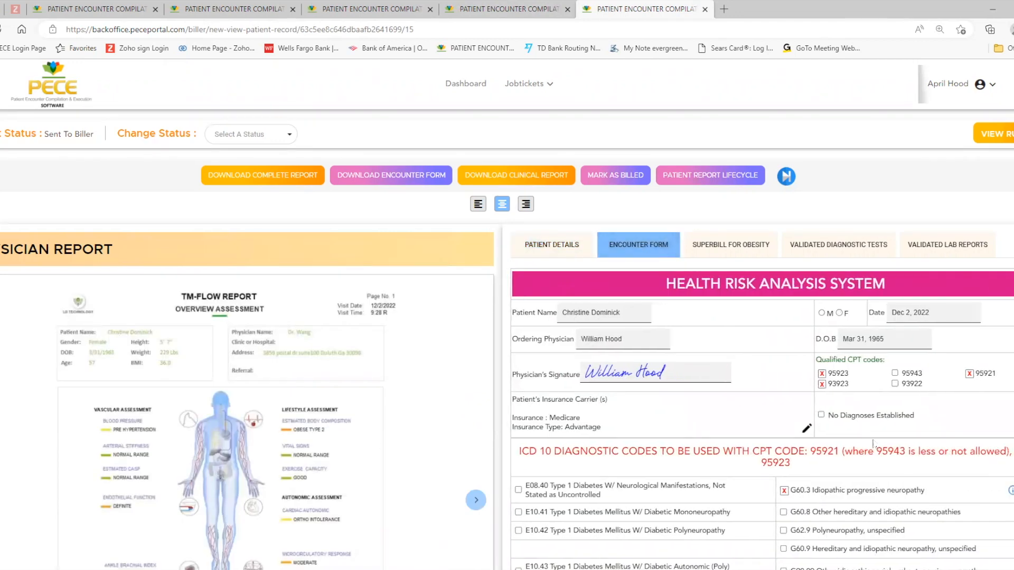
{"action": "scroll", "coordinate": [878, 448], "scroll_direction": "down", "scroll_amount": 5}
{"action": "scroll", "coordinate": [602, 254], "scroll_direction": "up", "scroll_amount": 5}
{"action": "left_click", "coordinate": [715, 254]}
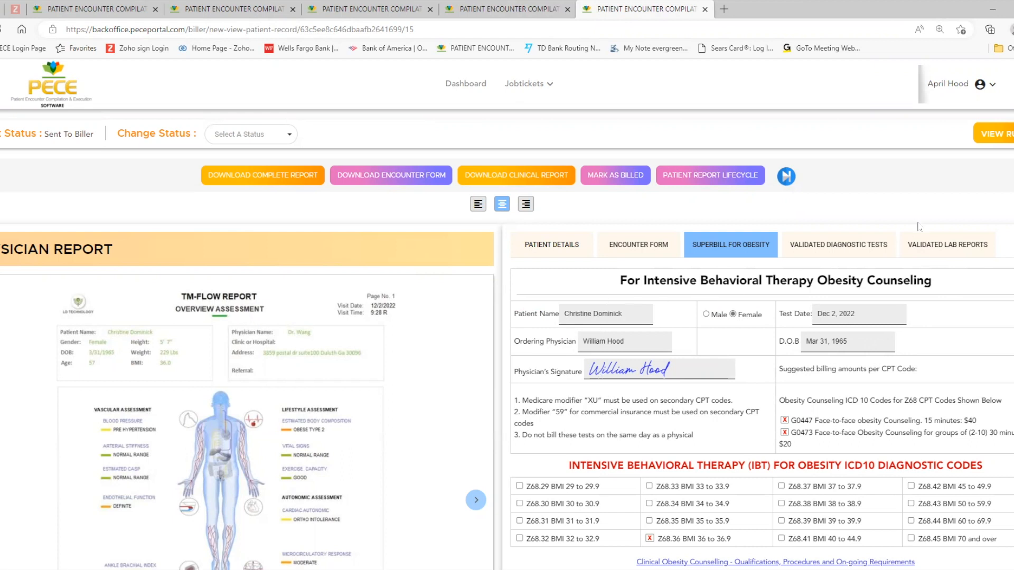
Step: Mark the patient's report as billed
{"action": "left_click", "coordinate": [613, 176]}
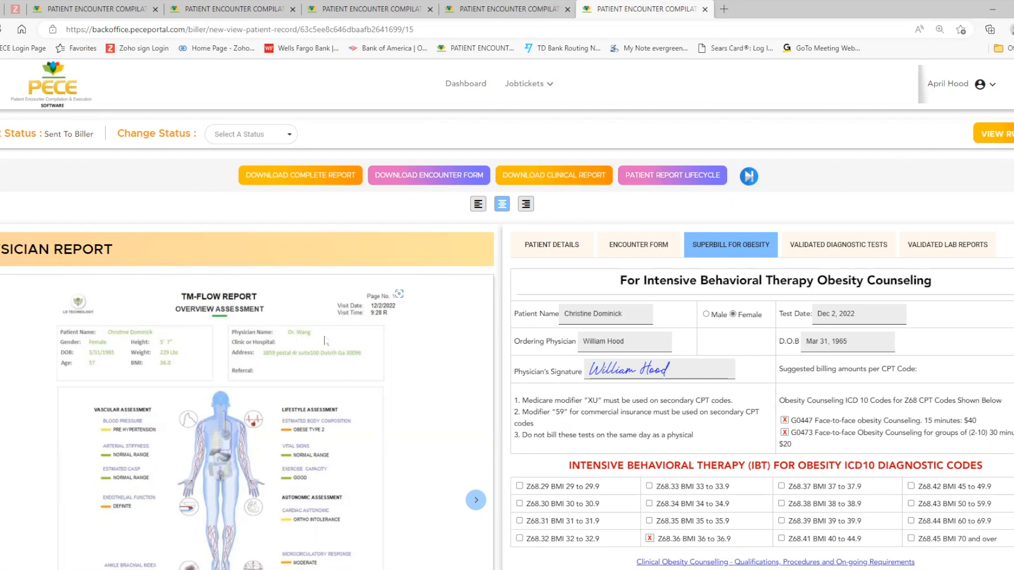
{"action": "scroll", "coordinate": [332, 327], "scroll_direction": "down", "scroll_amount": 3}
{"action": "scroll", "coordinate": [333, 324], "scroll_direction": "up", "scroll_amount": 3}
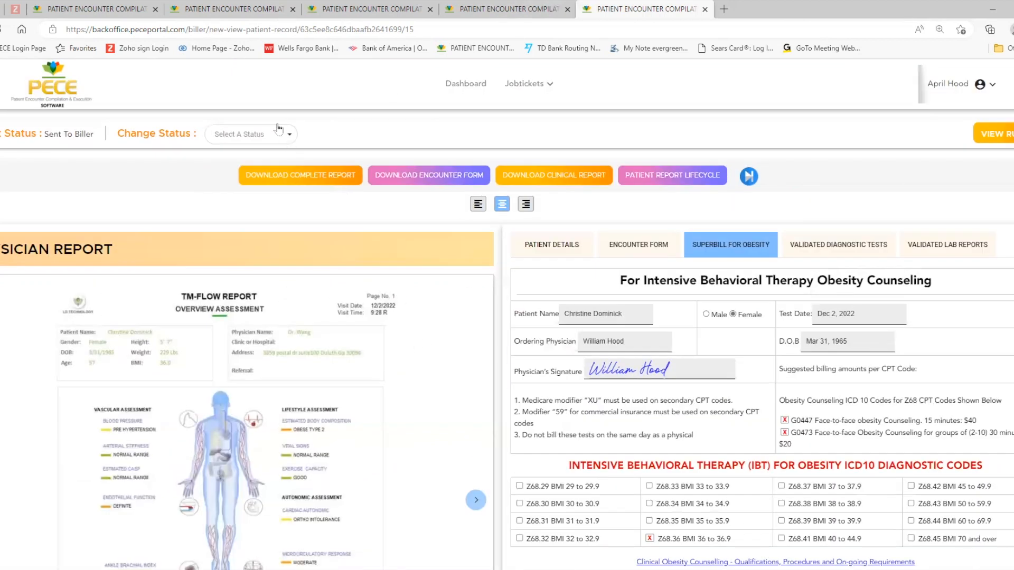
Step: Return to the biller dashboard and list the billed reports
{"action": "left_click", "coordinate": [453, 85]}
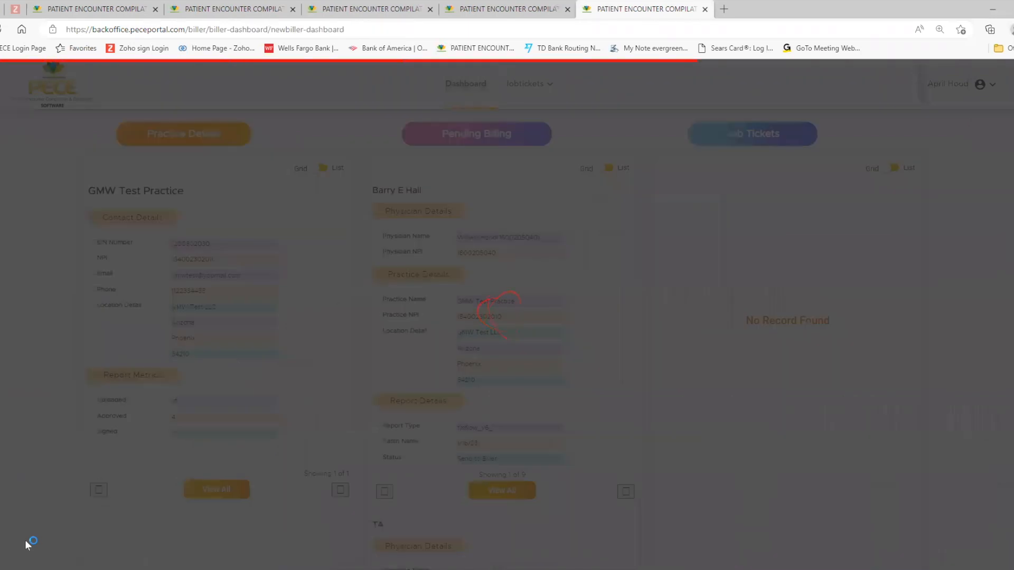
{"action": "scroll", "coordinate": [132, 419], "scroll_direction": "down", "scroll_amount": 8}
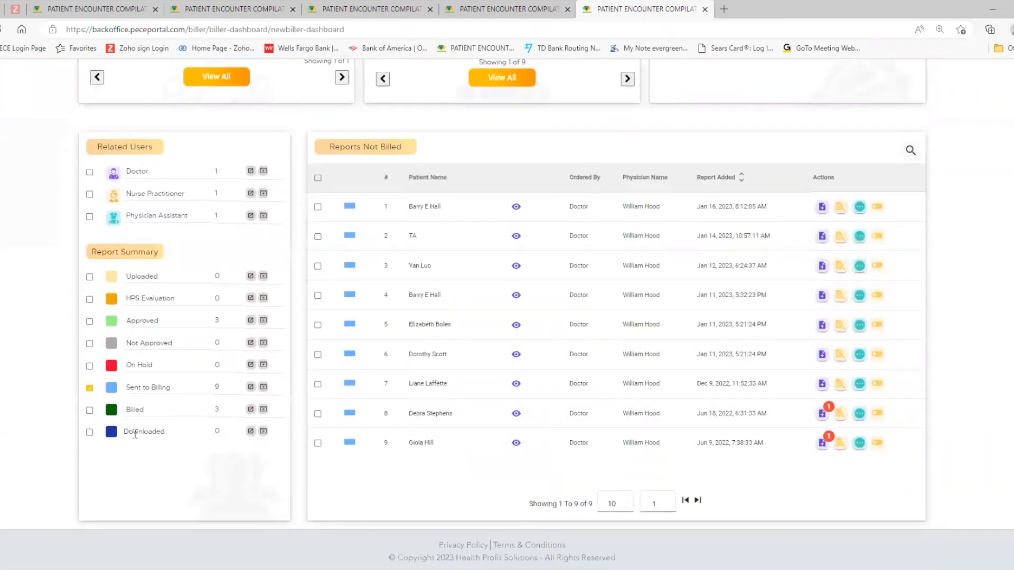
{"action": "left_click", "coordinate": [89, 410]}
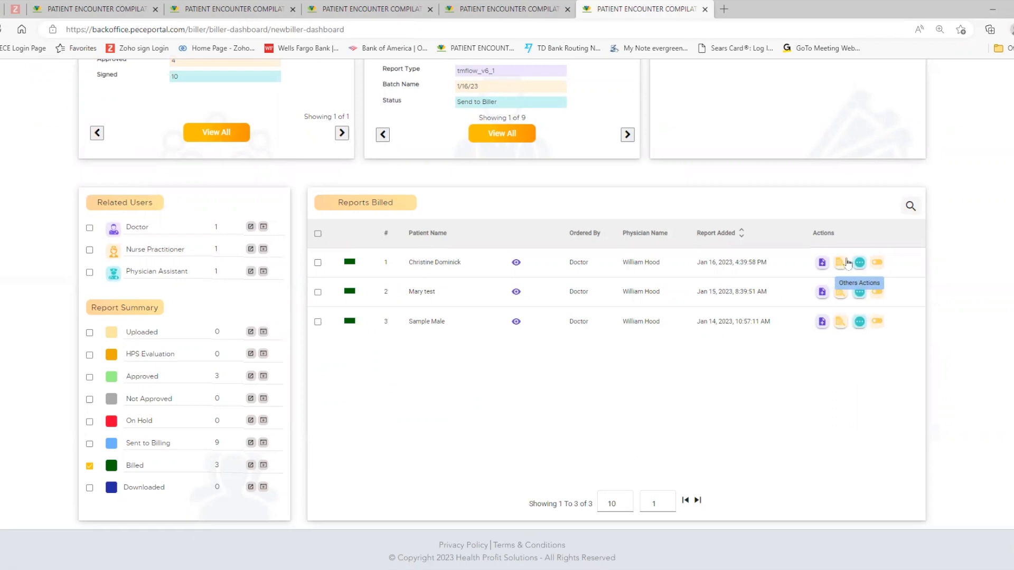
Step: Open the newest patient report from the biller dashboard's list of billed reports
{"action": "scroll", "coordinate": [407, 544], "scroll_direction": "up", "scroll_amount": 7}
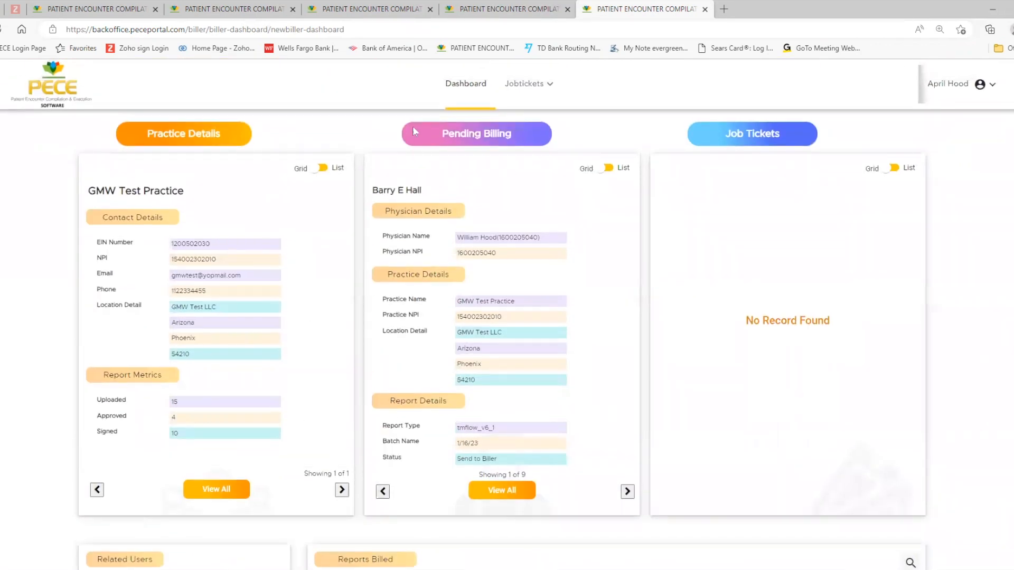
{"action": "left_click", "coordinate": [464, 85]}
{"action": "scroll", "coordinate": [404, 371], "scroll_direction": "down", "scroll_amount": 1}
{"action": "scroll", "coordinate": [404, 371], "scroll_direction": "down", "scroll_amount": 2}
{"action": "scroll", "coordinate": [403, 371], "scroll_direction": "down", "scroll_amount": 3}
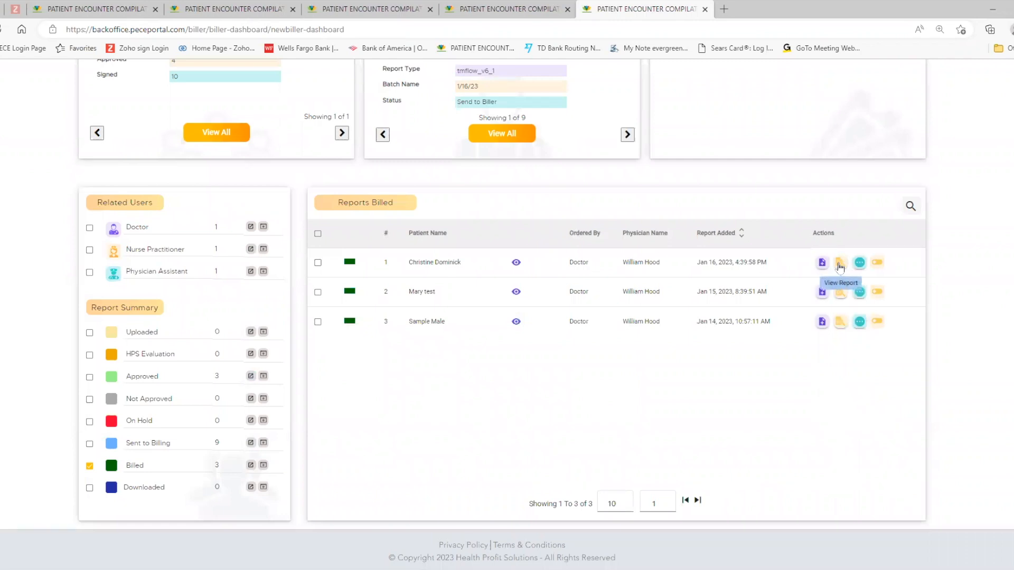
{"action": "left_click", "coordinate": [839, 264]}
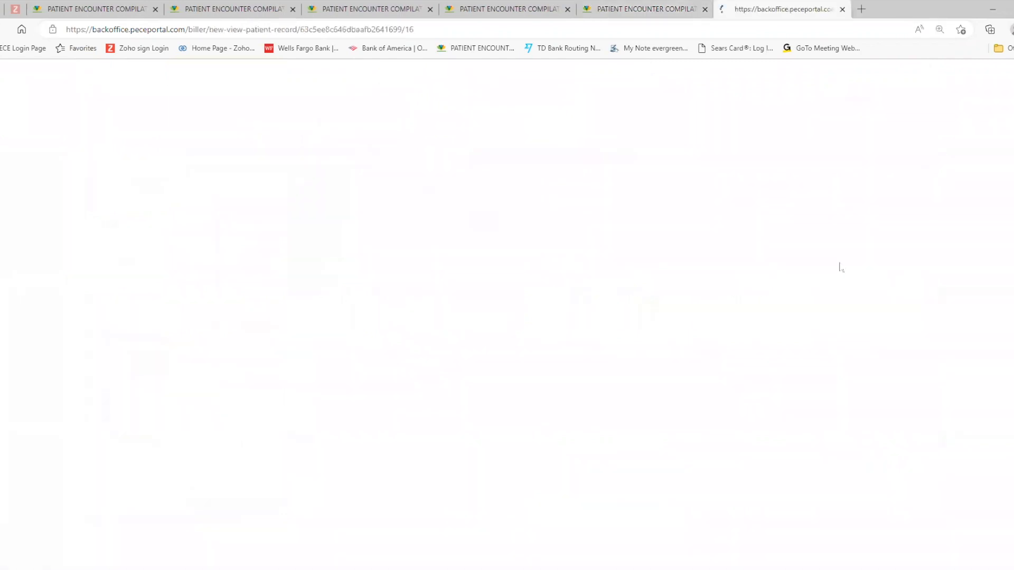